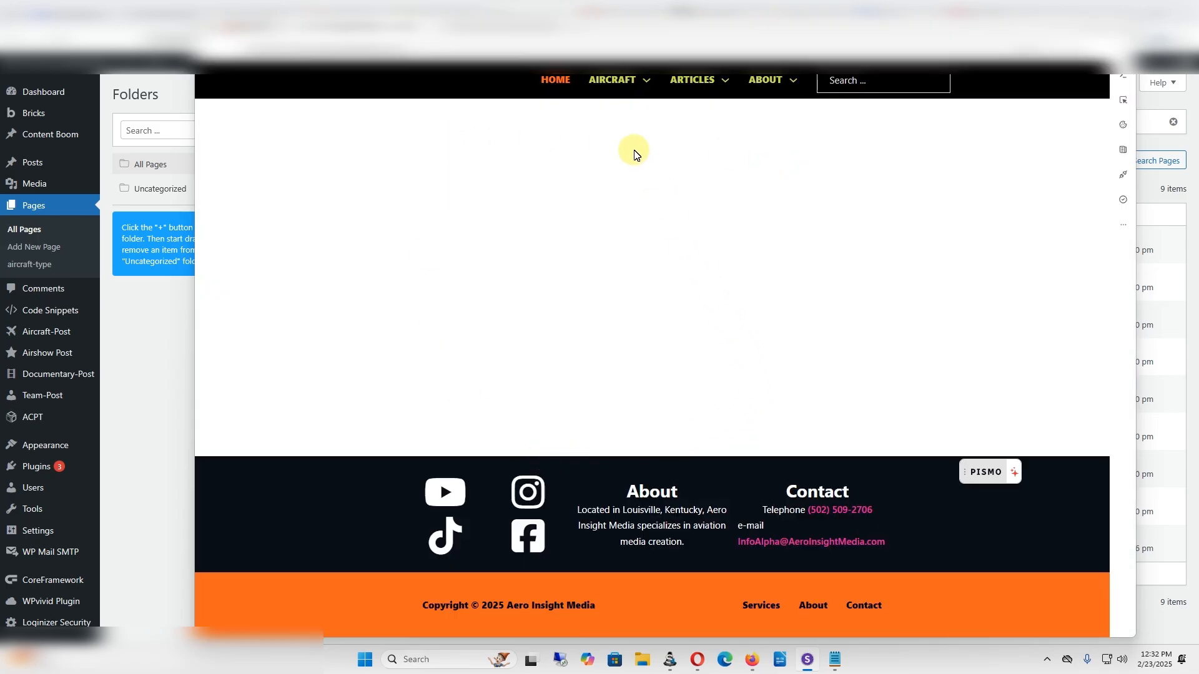
# - Open the Fighter page from the website's Aircraft navigation to check its content
pyautogui.moveTo(639, 78)
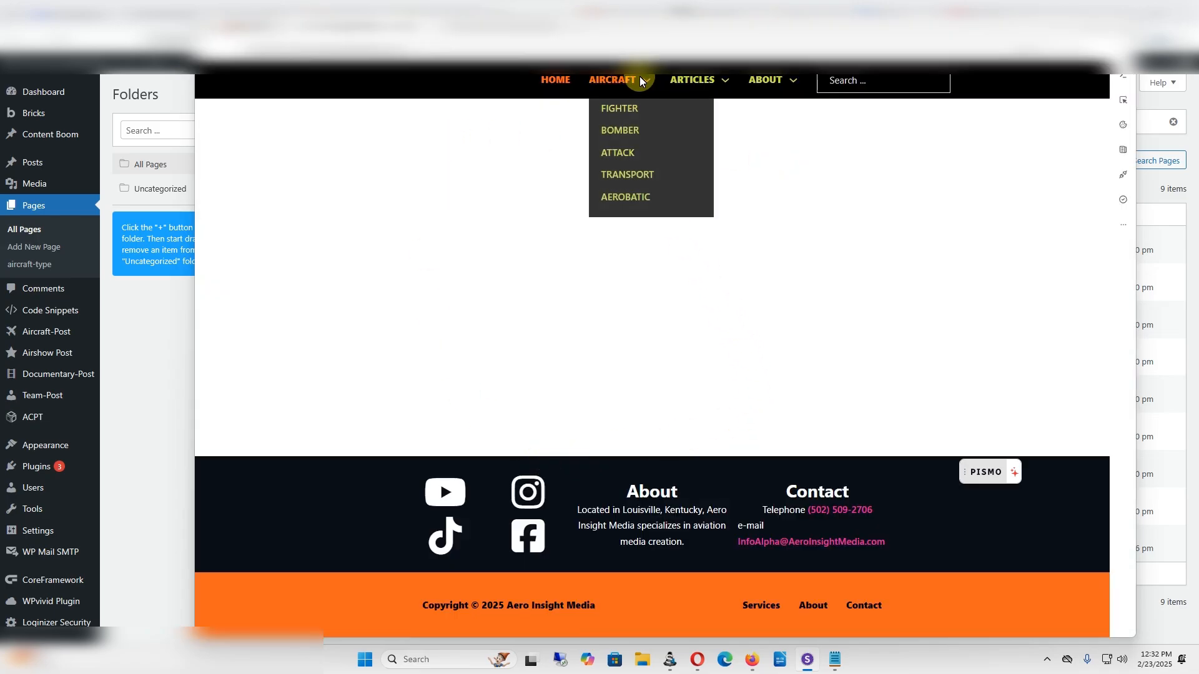
pyautogui.click(630, 110)
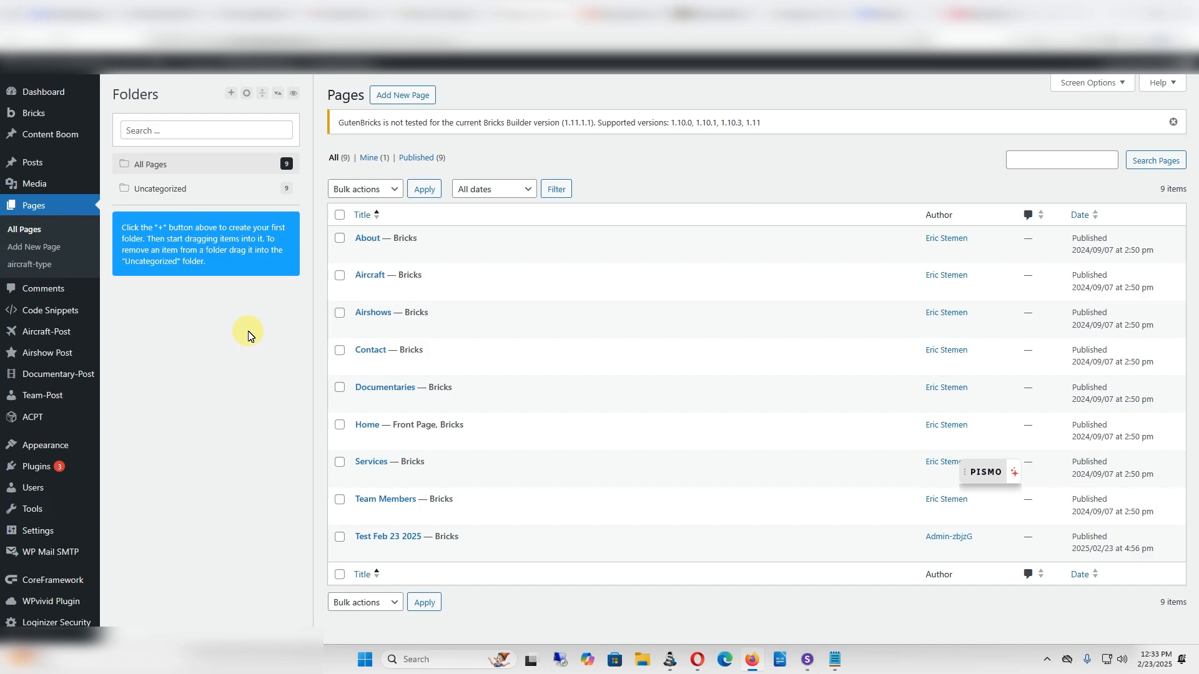
# - Open the Bricks custom code settings at the Custom CSS and script fields
pyautogui.moveTo(32, 115)
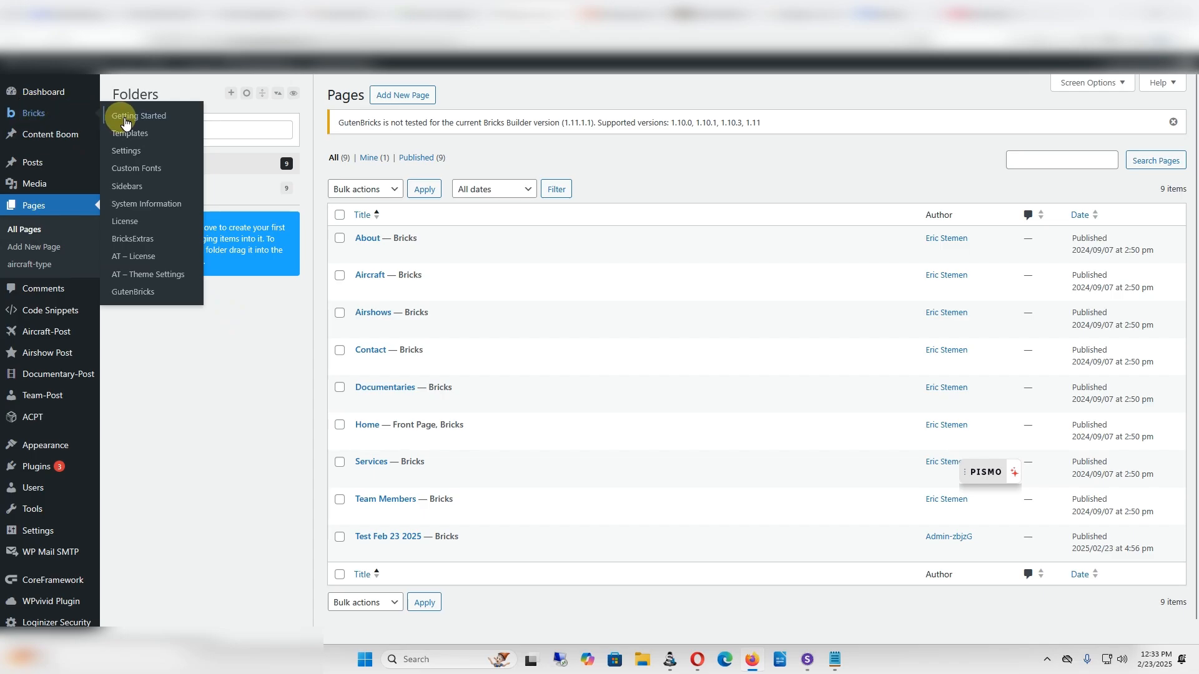
pyautogui.click(131, 151)
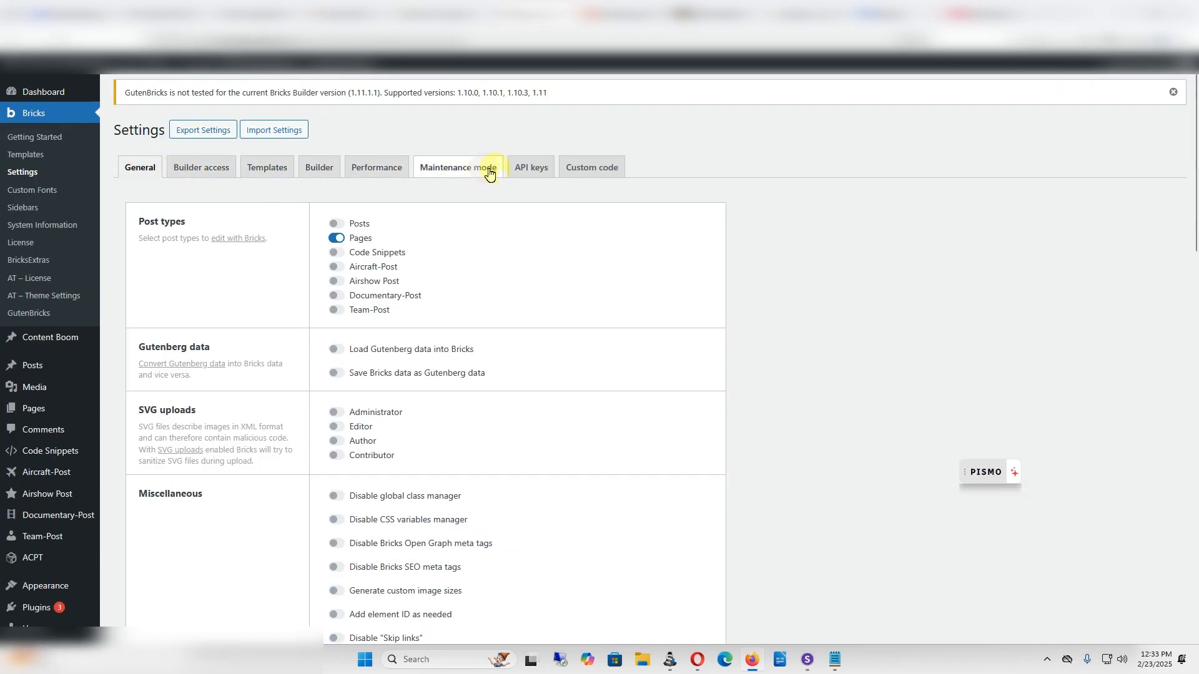
pyautogui.click(573, 166)
pyautogui.scroll(-6, 570, 167)
pyautogui.scroll(-3, 570, 167)
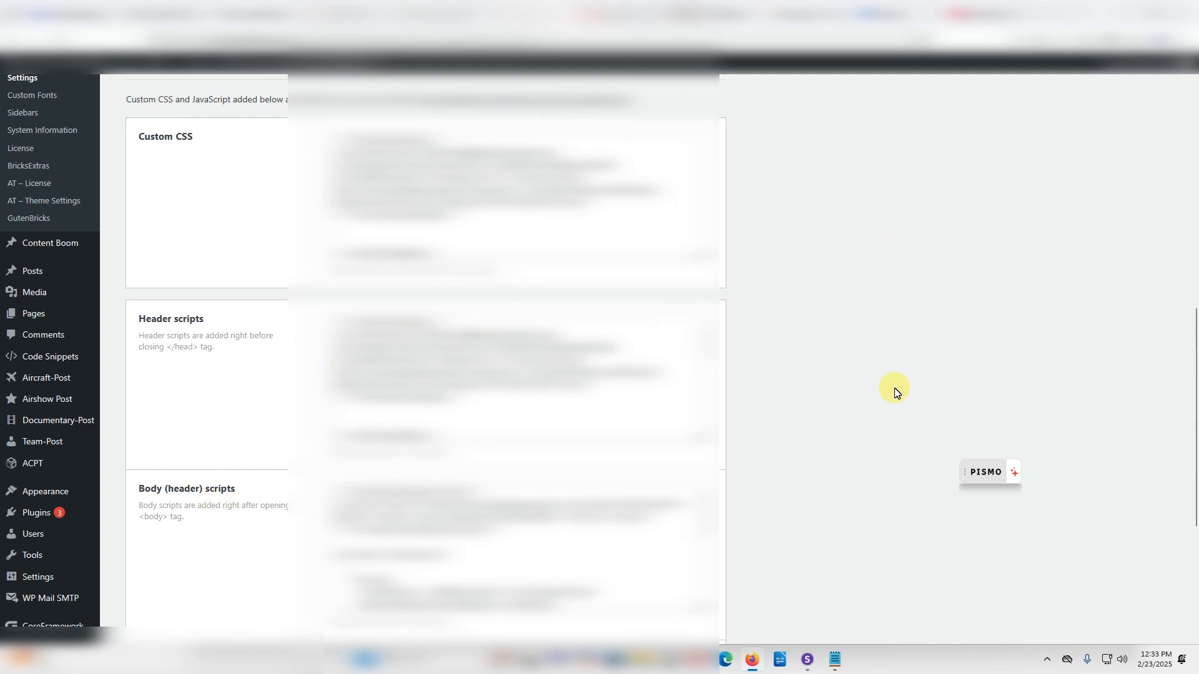
# - Select all the Custom CSS code and look through the saved code snippets in Notepad
pyautogui.click(527, 214)
pyautogui.hotkey('ctrl', 'a')
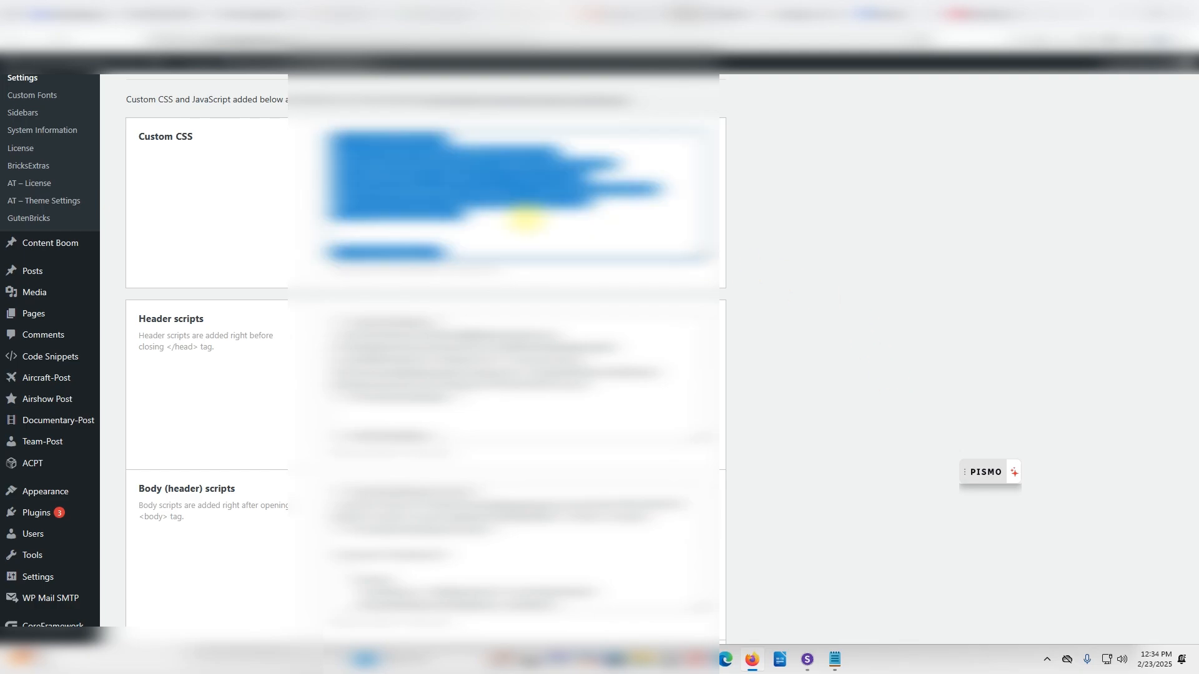
pyautogui.click(835, 659)
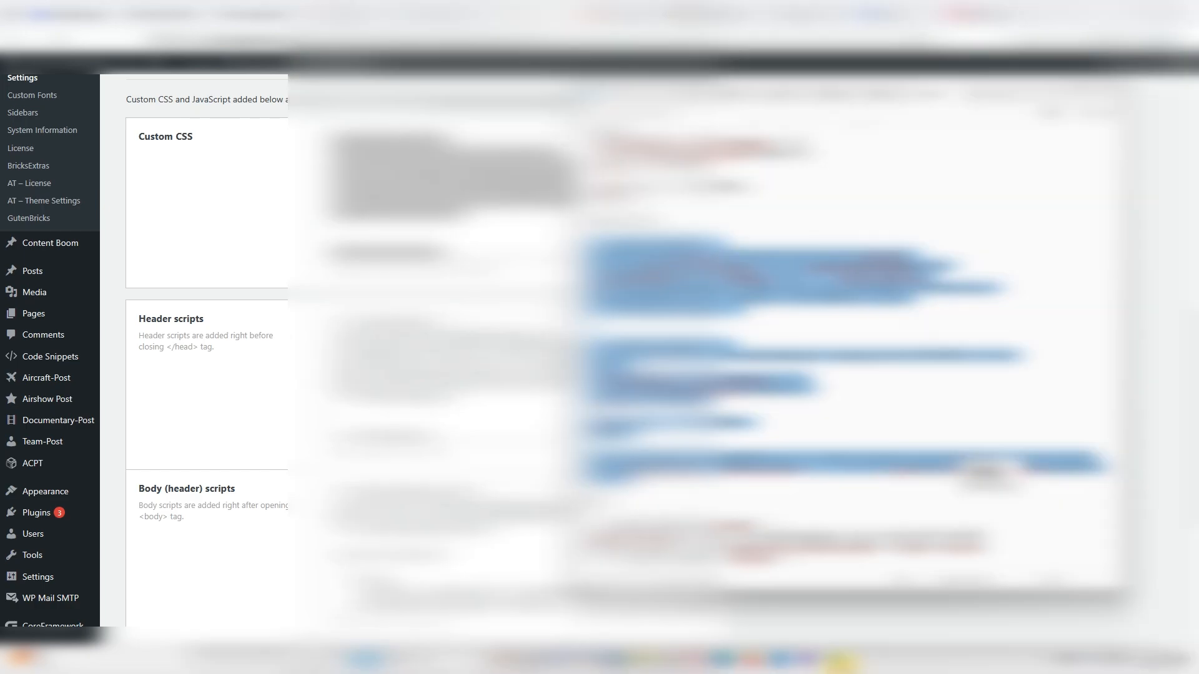
pyautogui.scroll(3, 840, 209)
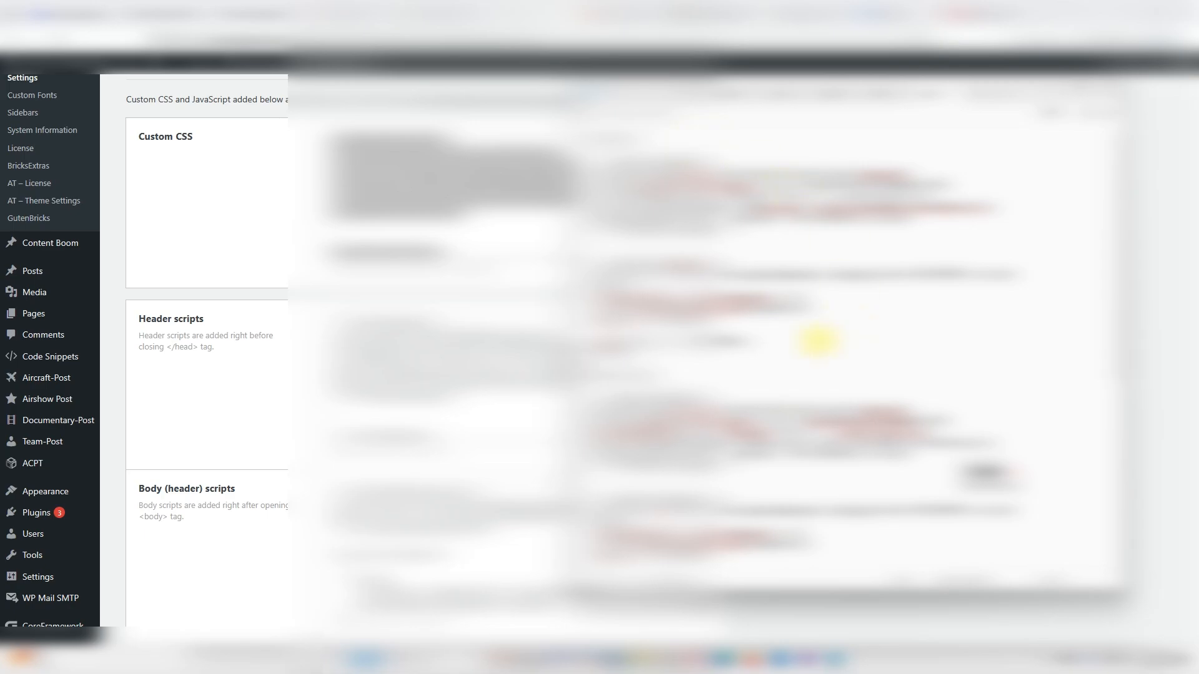
# - Clear the Custom CSS, Header scripts and Body (header) scripts fields and save the settings
pyautogui.click(527, 234)
pyautogui.hotkey('ctrl', 'a')
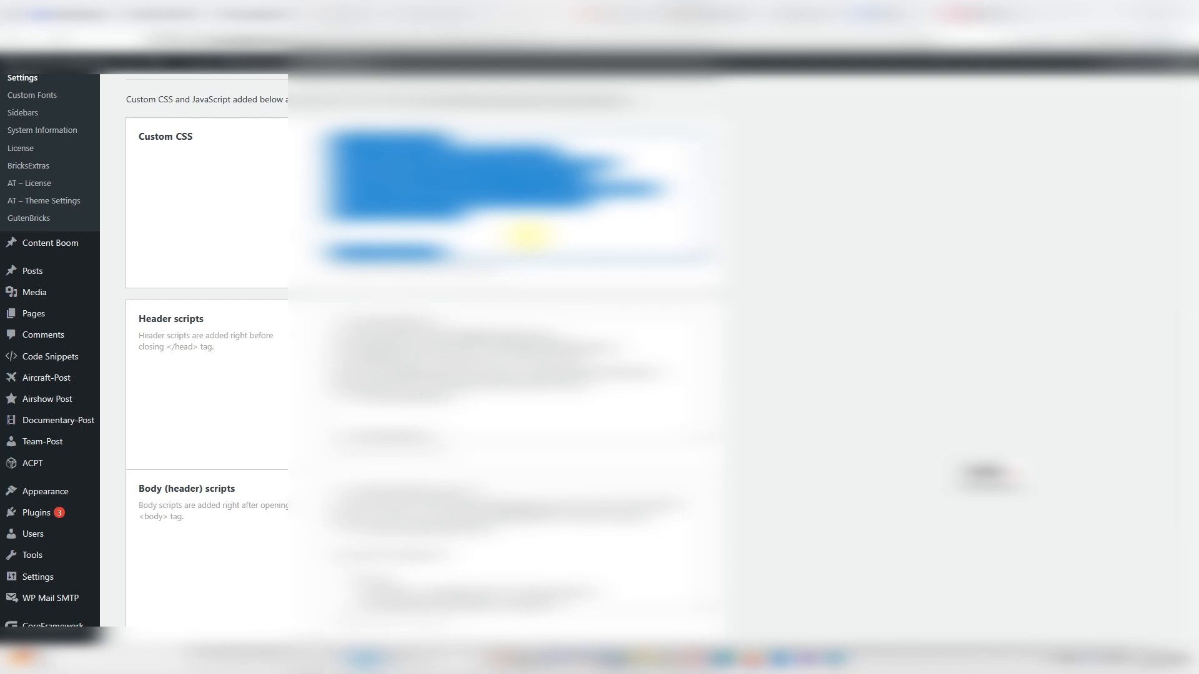
pyautogui.press('Delete')
pyautogui.click(547, 378)
pyautogui.hotkey('ctrl', 'a')
pyautogui.press('Delete')
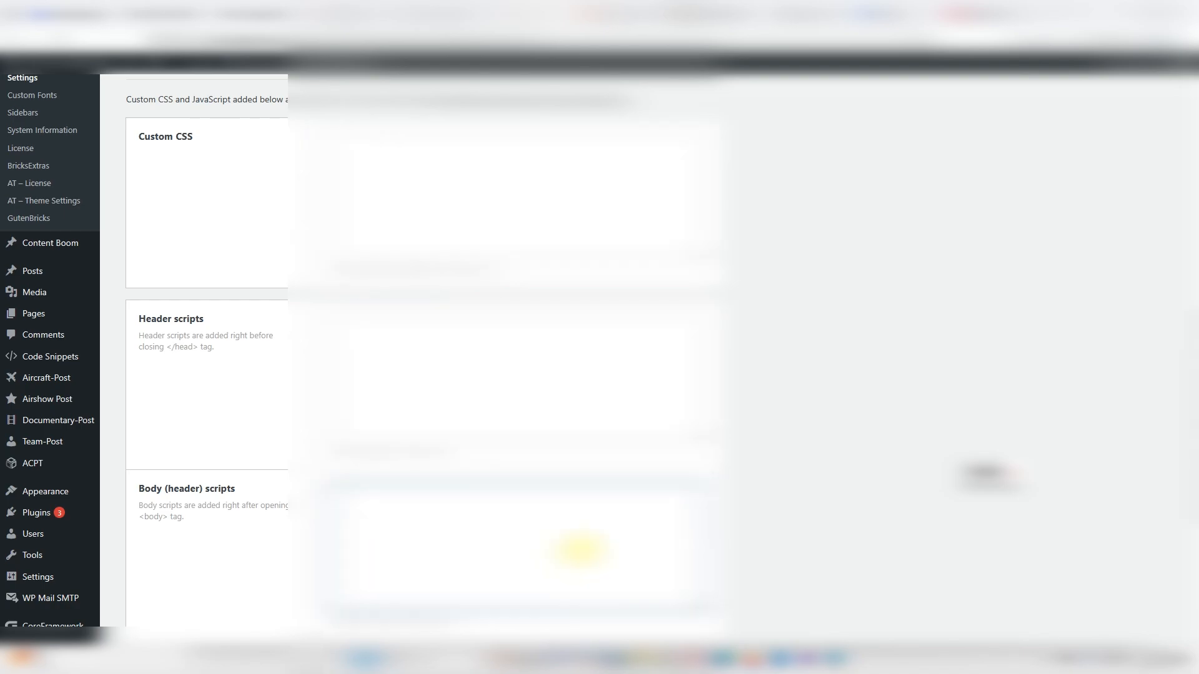
pyautogui.scroll(-4, 260, 442)
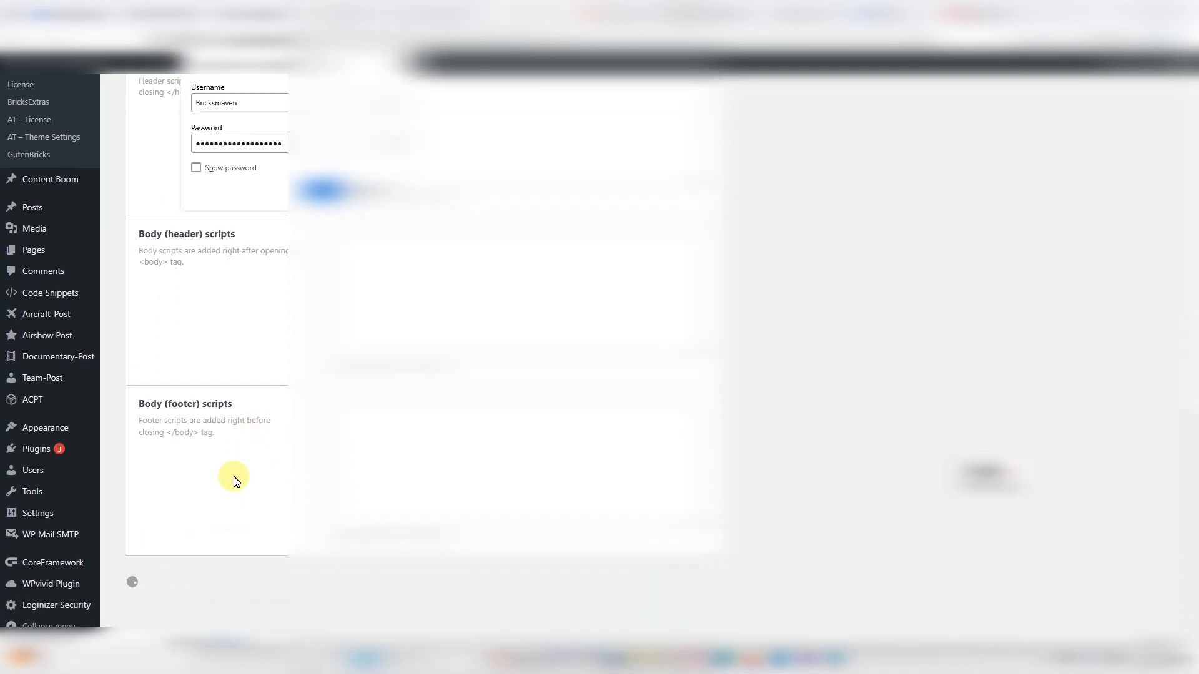
pyautogui.scroll(12, 235, 479)
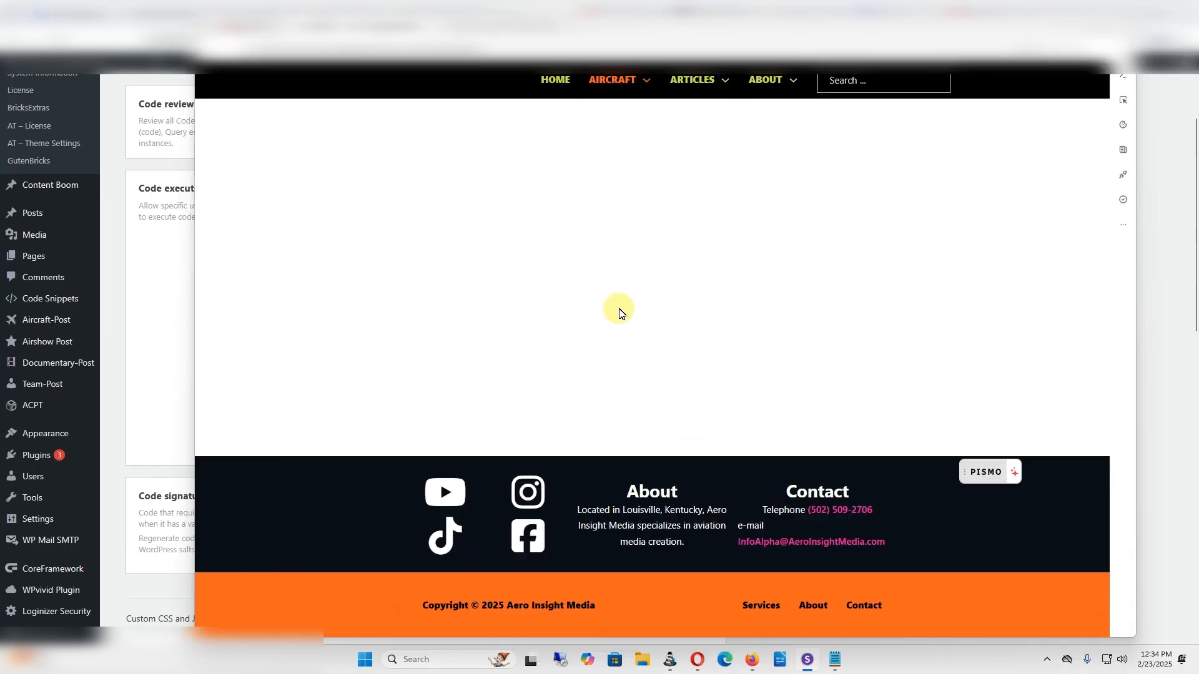
# - Load the website's home page and look through its content with the custom code removed
pyautogui.moveTo(808, 666)
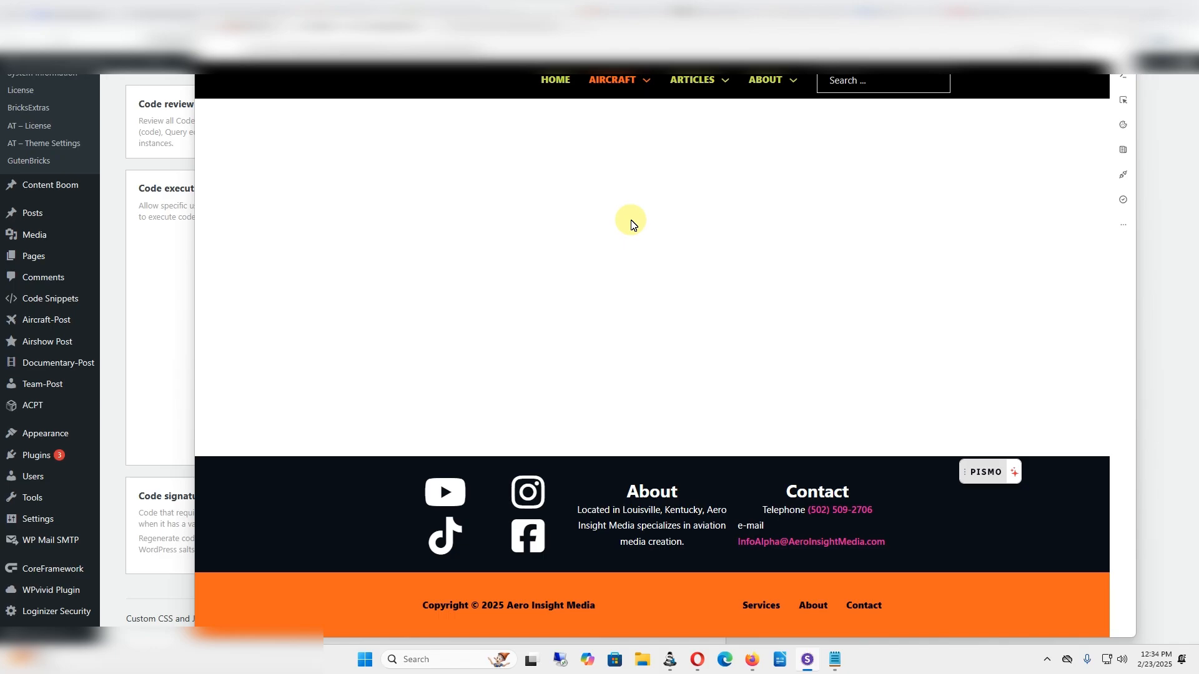
pyautogui.click(548, 79)
pyautogui.scroll(-10, 674, 264)
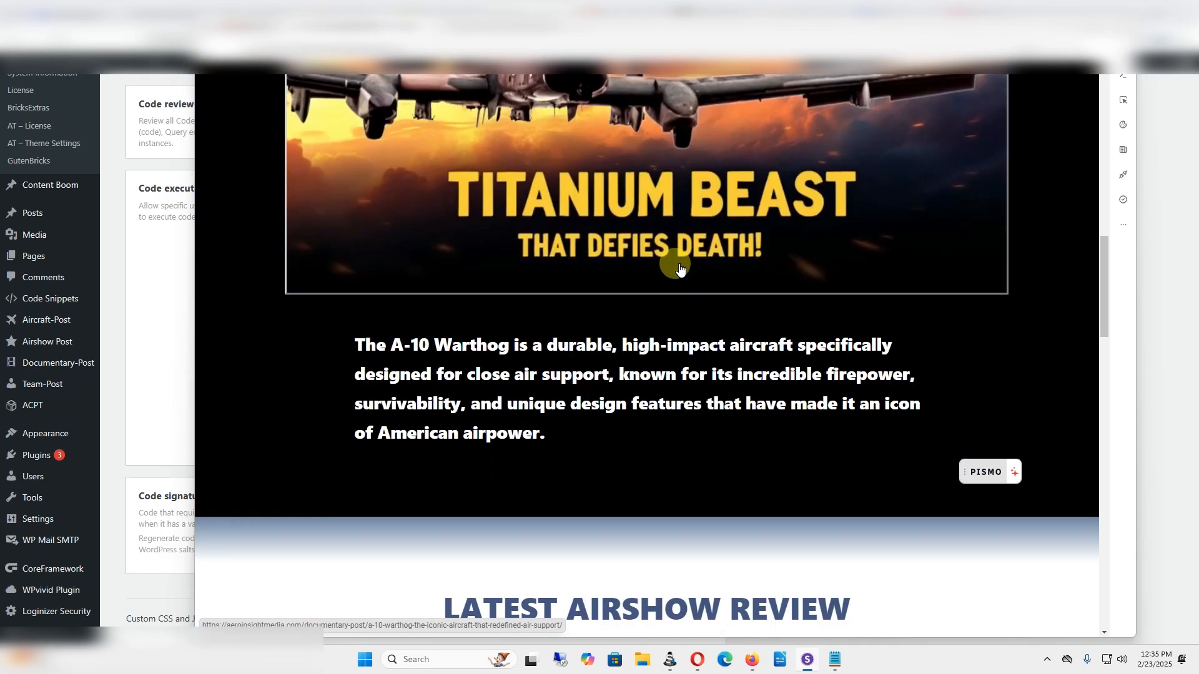
pyautogui.scroll(10, 680, 267)
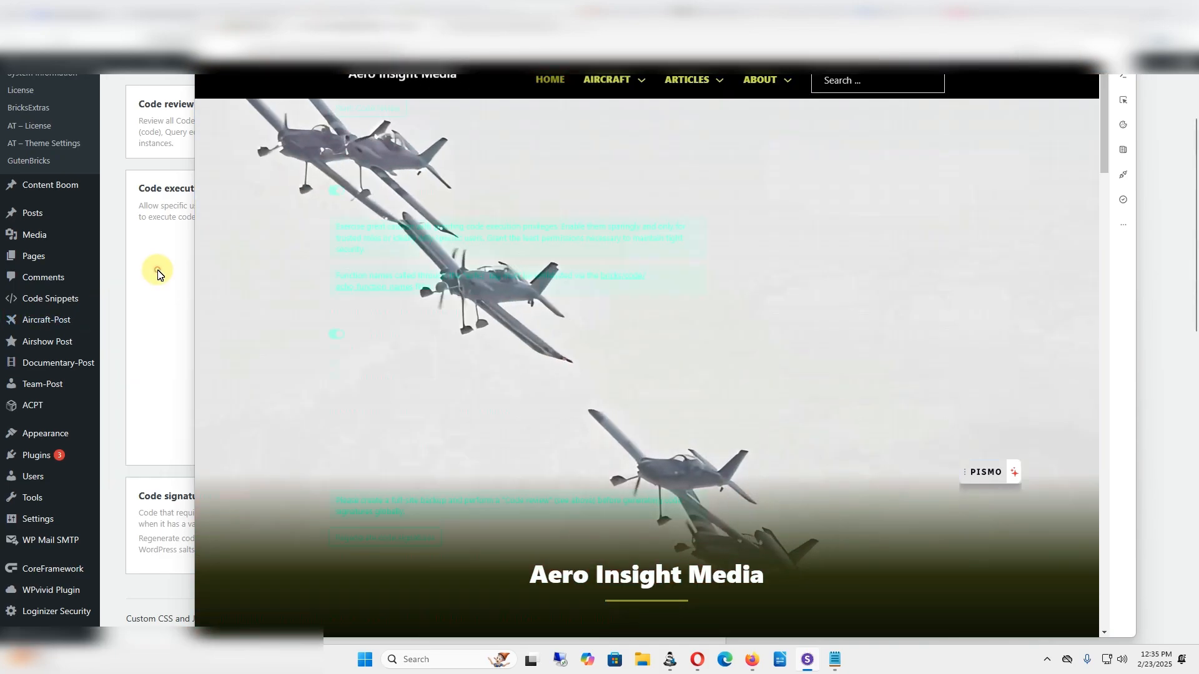
# - Return to the Bricks custom code settings and check the Custom CSS and script fields
pyautogui.click(157, 269)
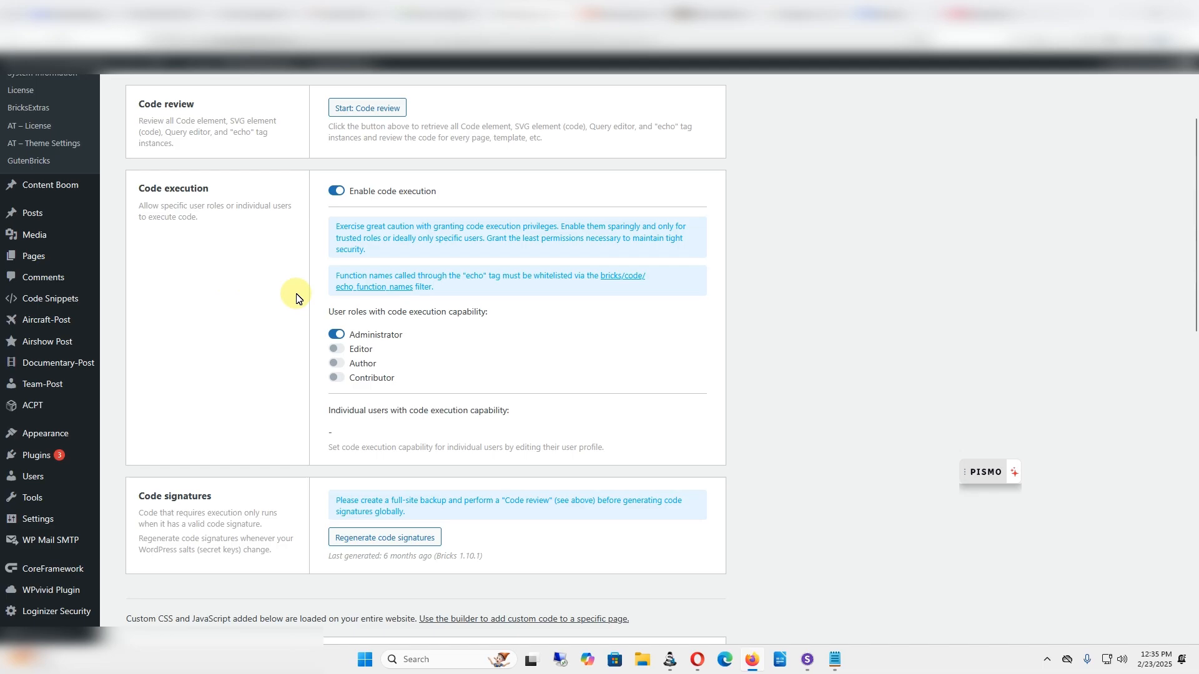
pyautogui.scroll(2, 296, 299)
pyautogui.scroll(-5, 296, 298)
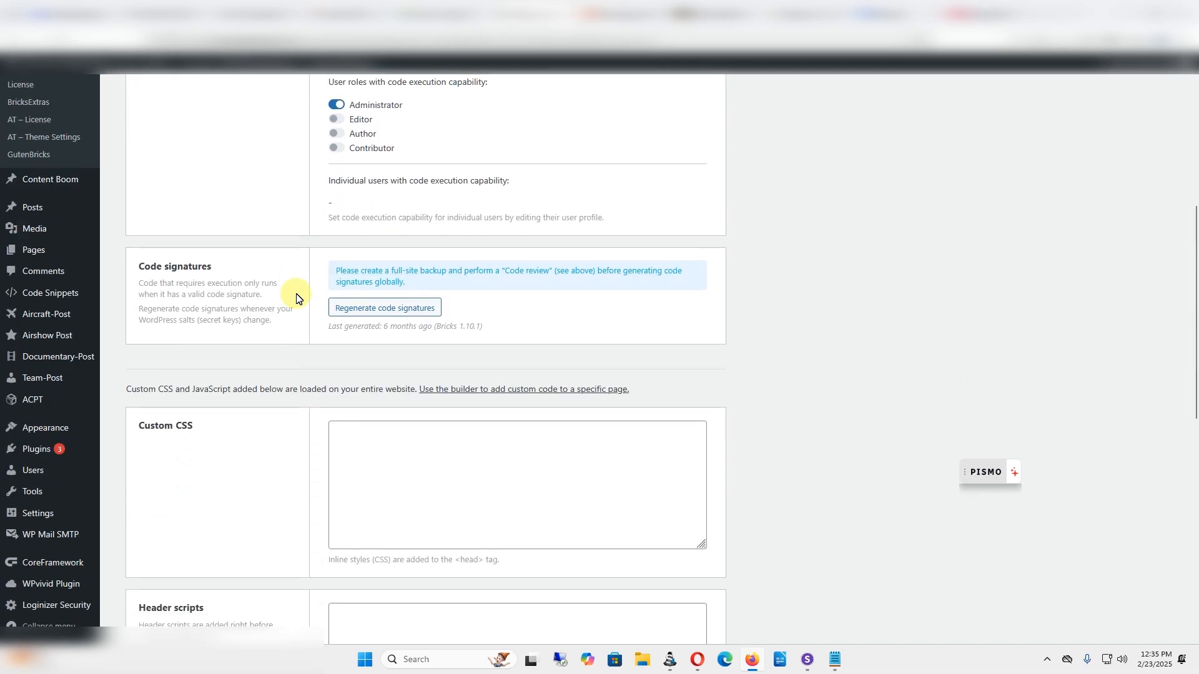
pyautogui.scroll(-1, 296, 298)
pyautogui.scroll(6, 296, 299)
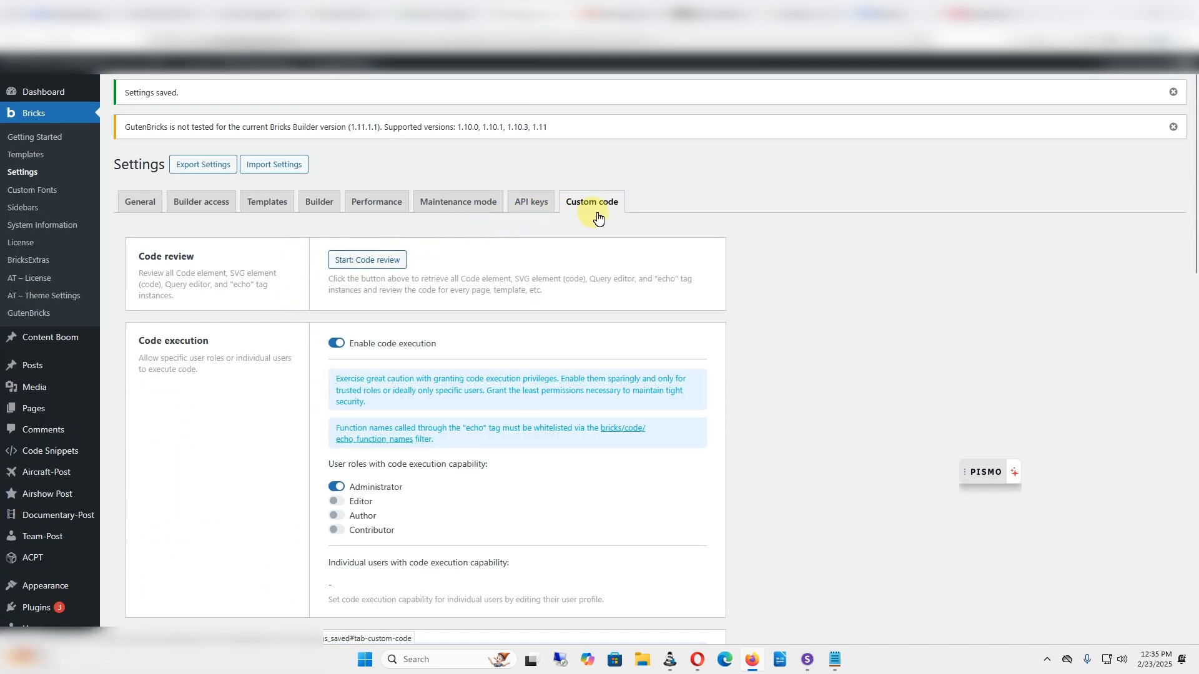
# - Save the Bricks settings with the replacement code in Custom CSS, Header scripts and Body (header) scripts
pyautogui.scroll(-10, 332, 311)
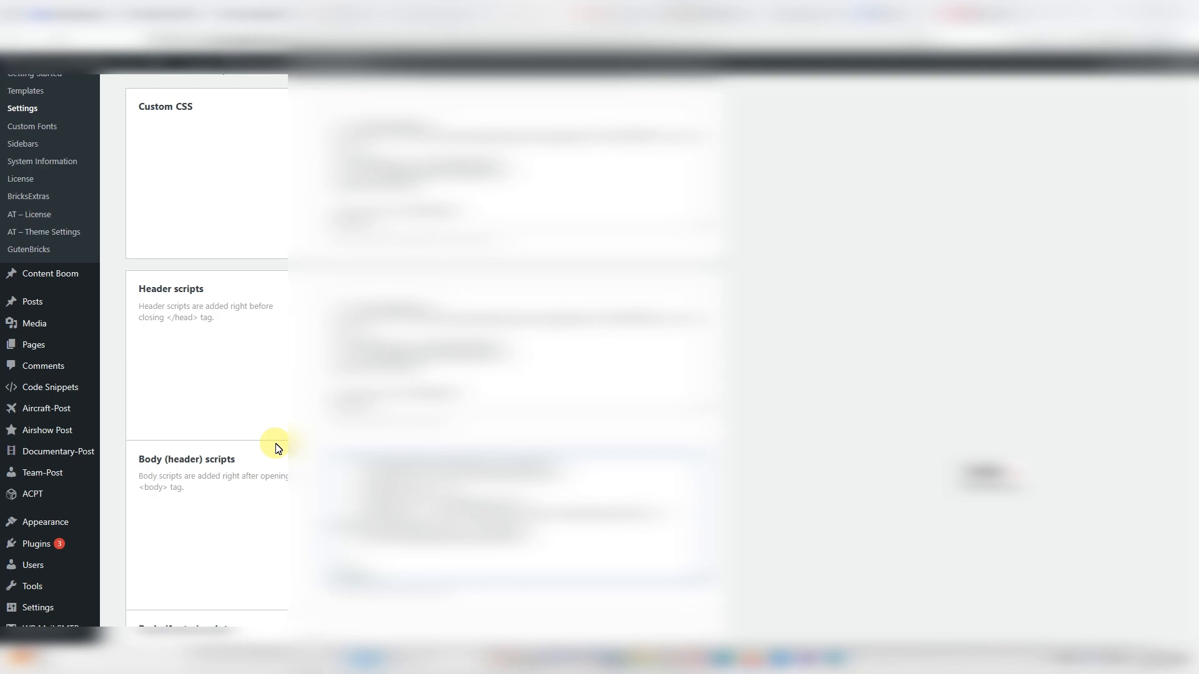
pyautogui.scroll(-4, 254, 335)
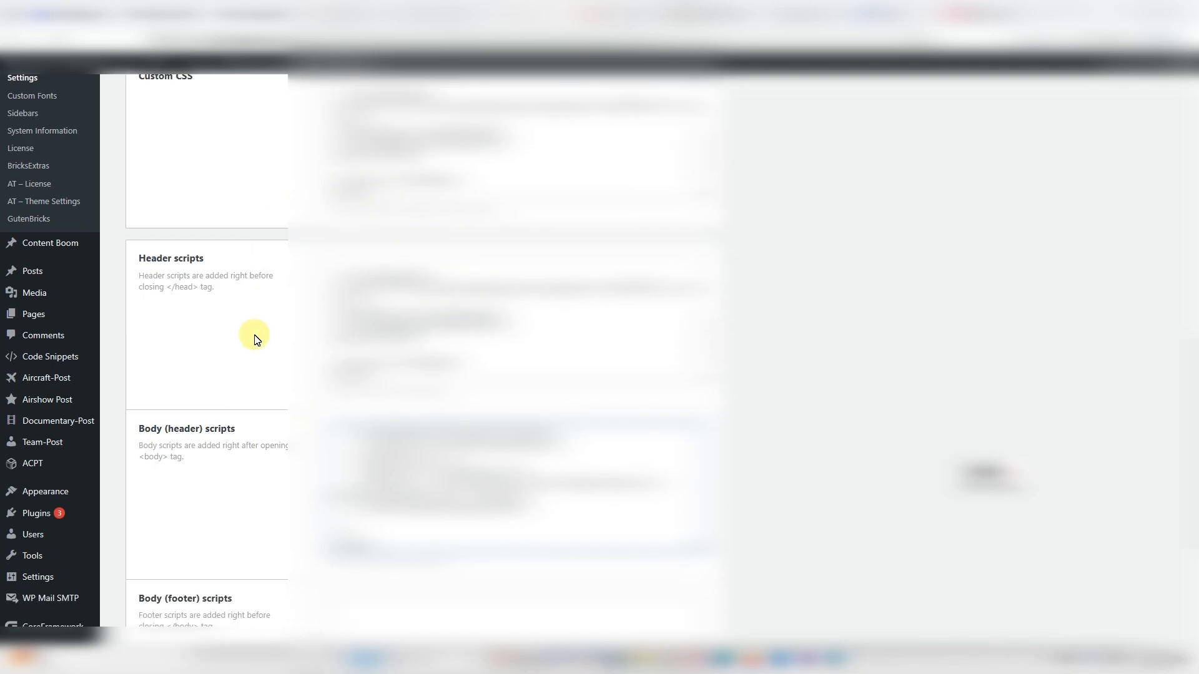
pyautogui.click(159, 555)
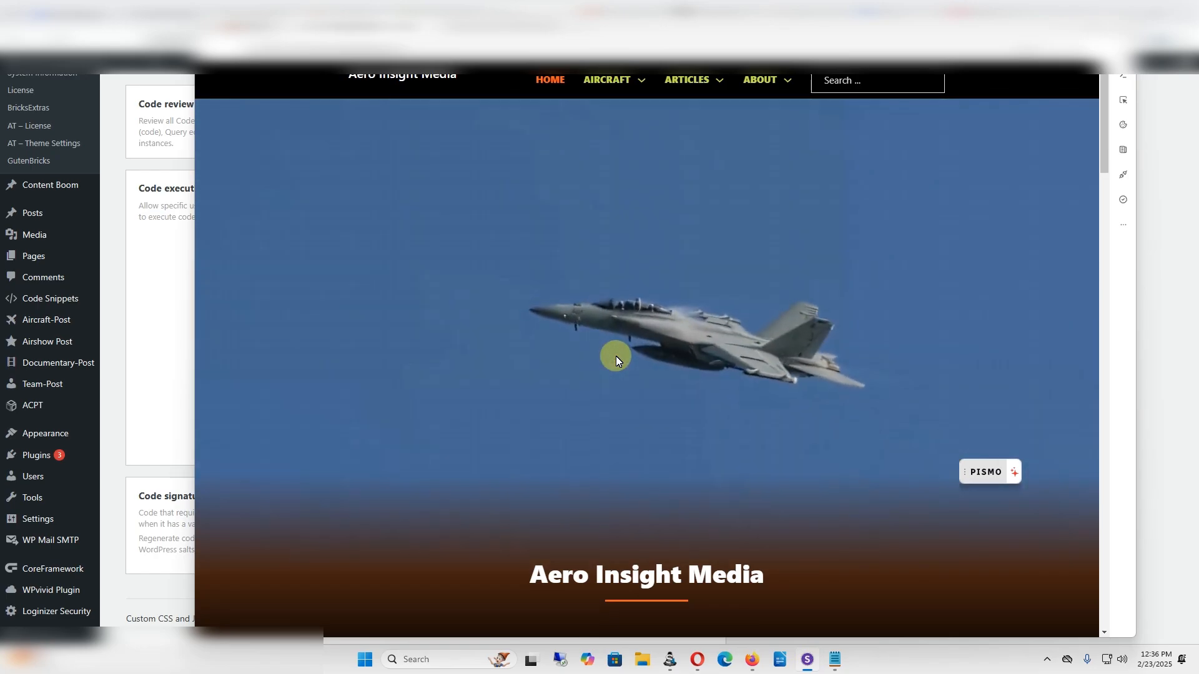
# - Reload the website's home page and look through its sections with the replacement code in place
pyautogui.hotkey('ctrl', 'r')
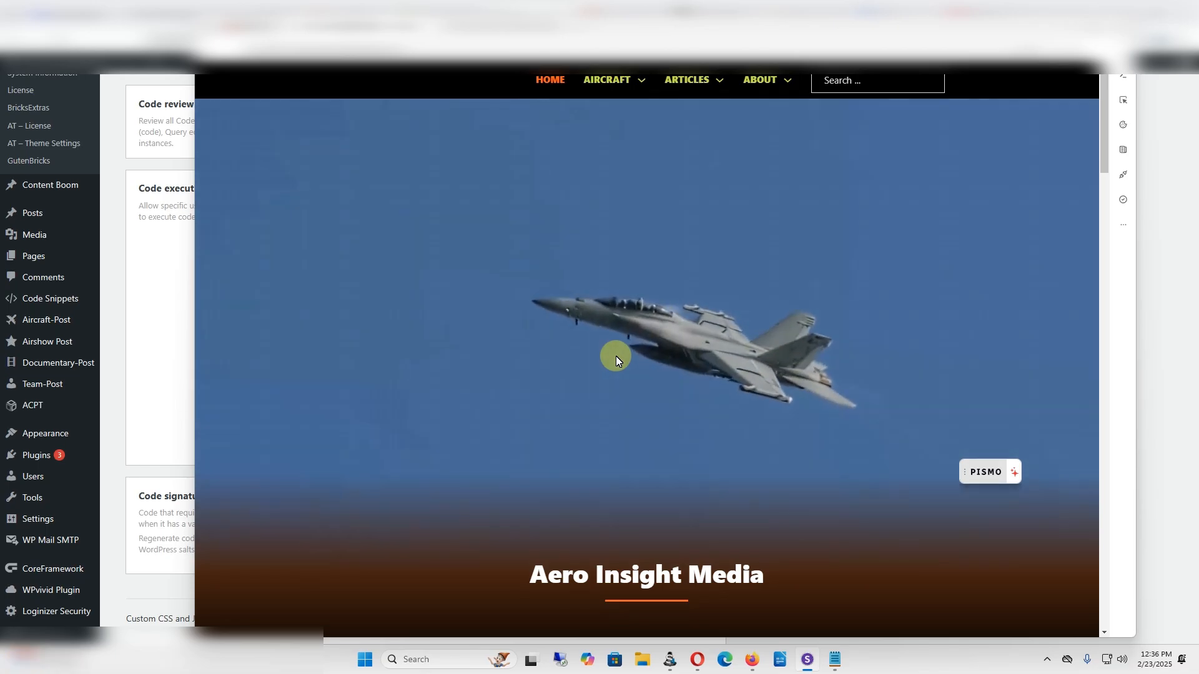
pyautogui.scroll(-5, 615, 356)
pyautogui.scroll(-15, 615, 356)
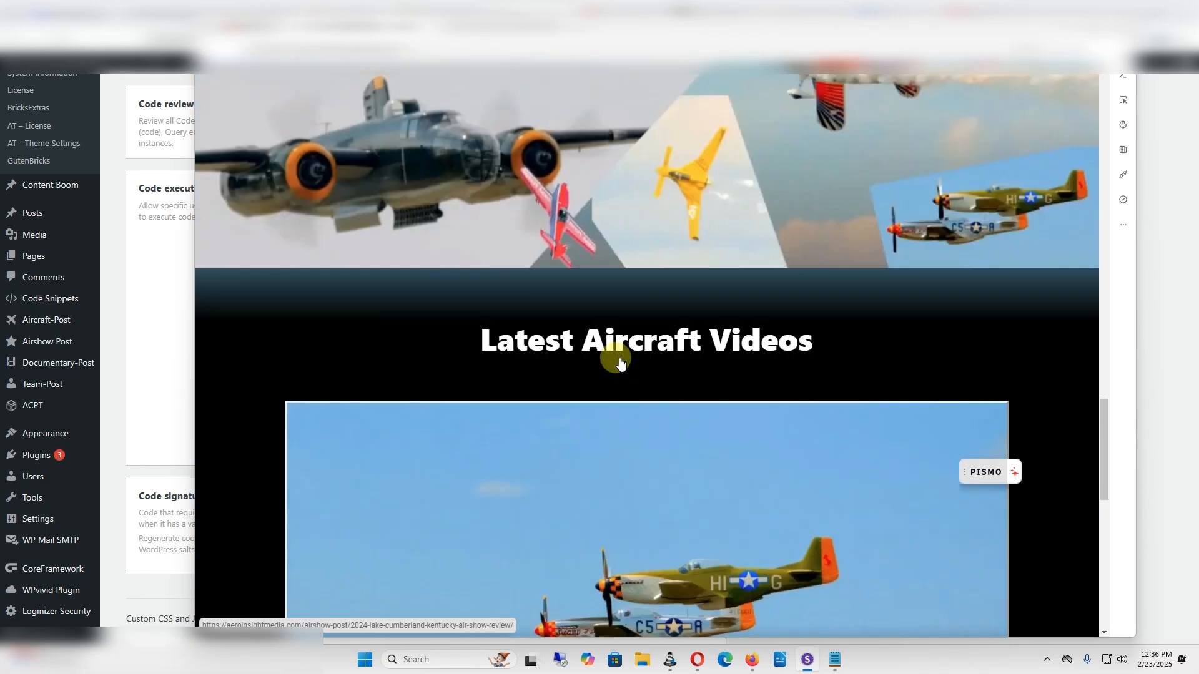
# - Switch to the Writer document and highlight "js" in the statspro.io broadcaster script address
pyautogui.hotkey('alt', 'Tab')
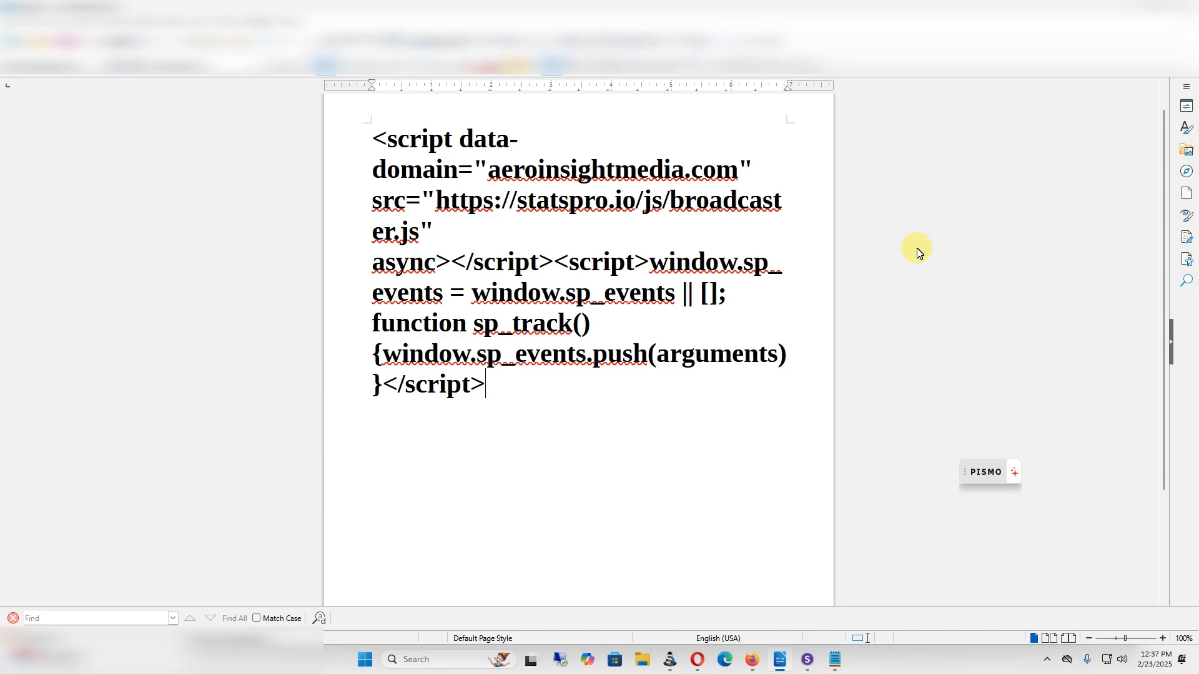
pyautogui.doubleClick(410, 231)
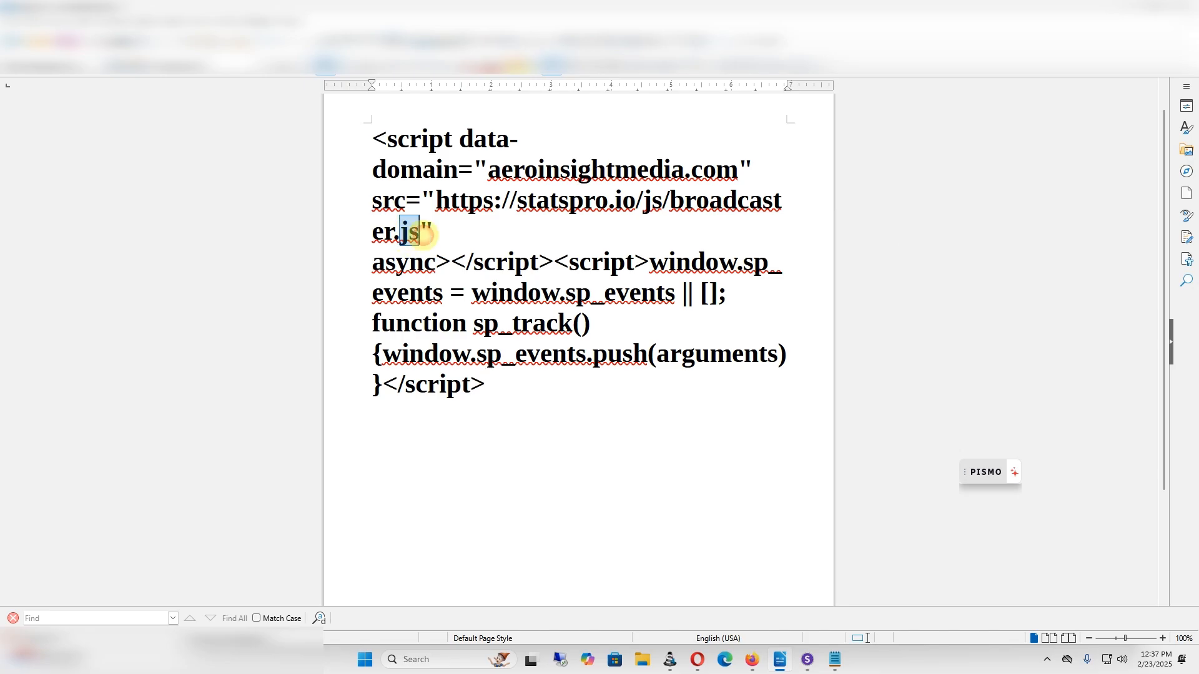
pyautogui.click(493, 236)
# - Open the Reddit result "Screen goes blank a split second after loading" and read the comments about JS and CSS causes
pyautogui.hotkey('alt', 'Tab')
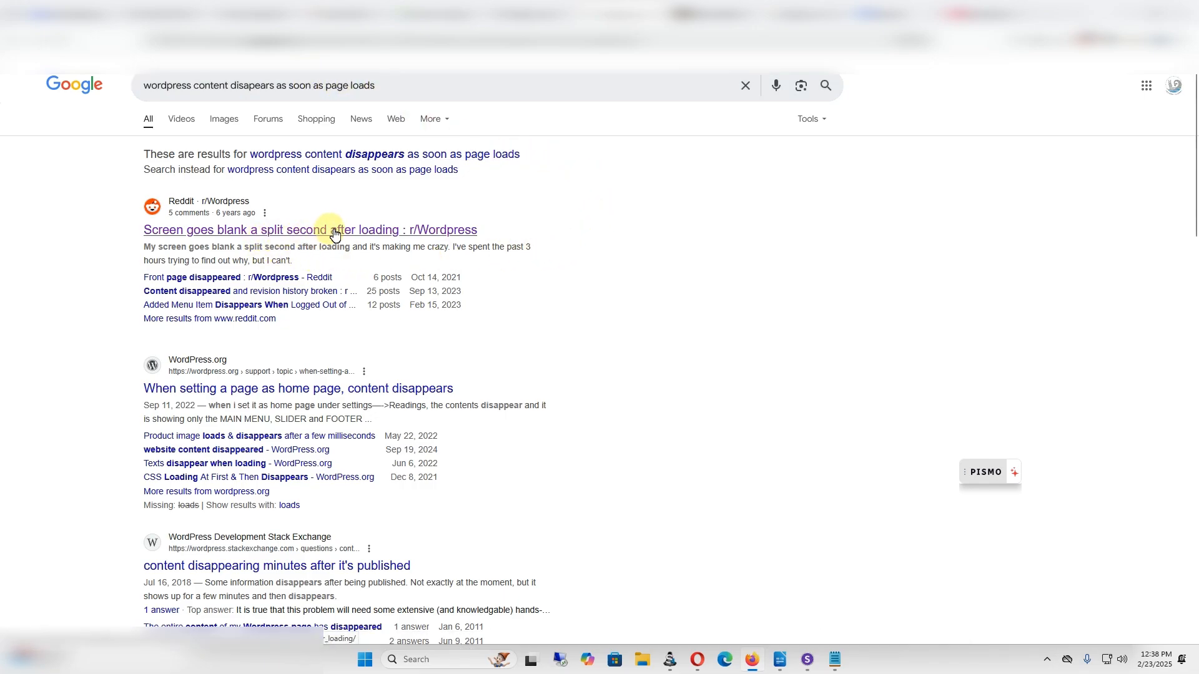
pyautogui.click(392, 230)
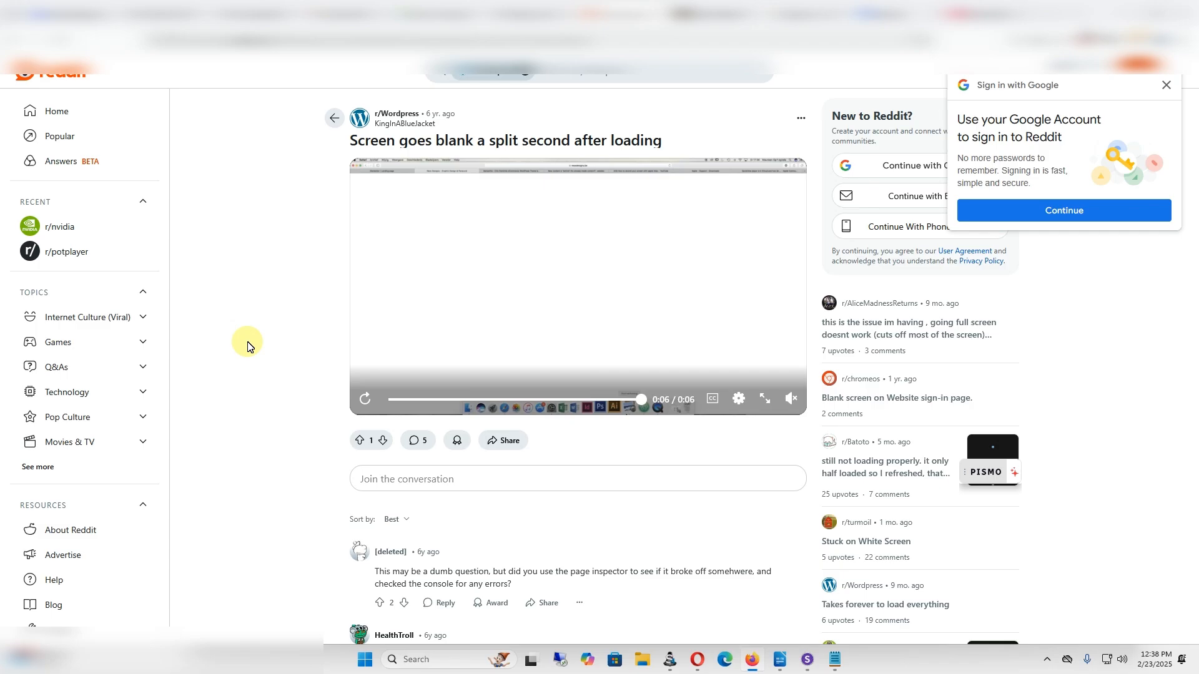
pyautogui.scroll(-3, 247, 346)
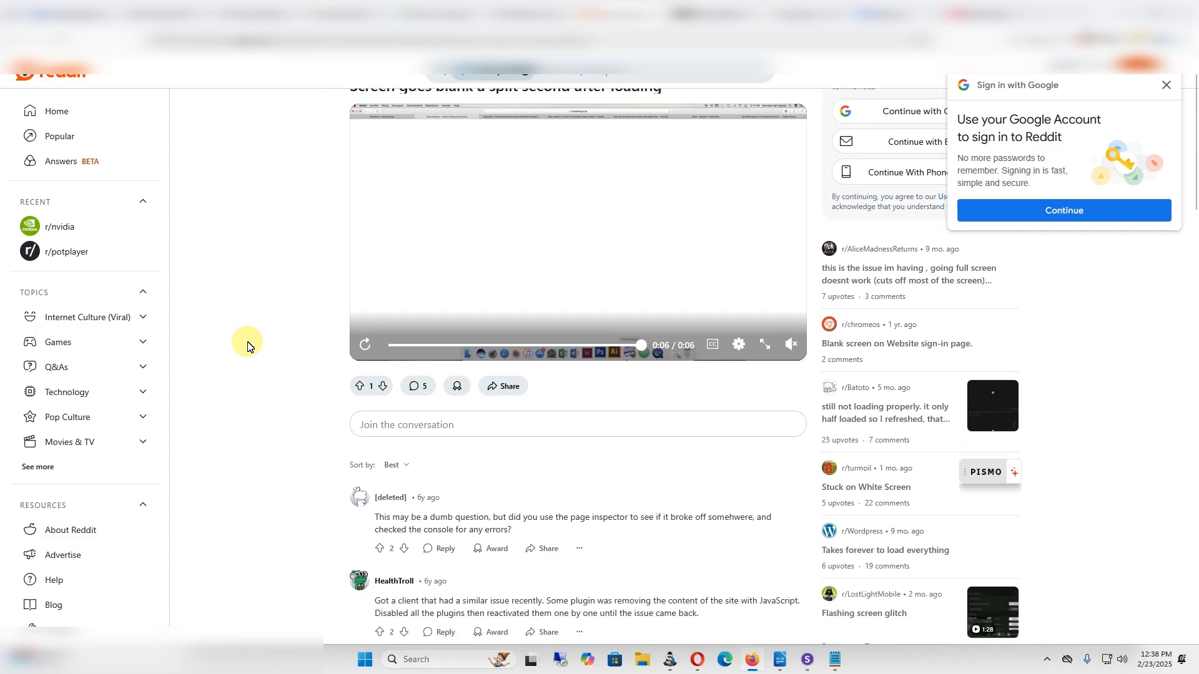
pyautogui.scroll(-1, 274, 347)
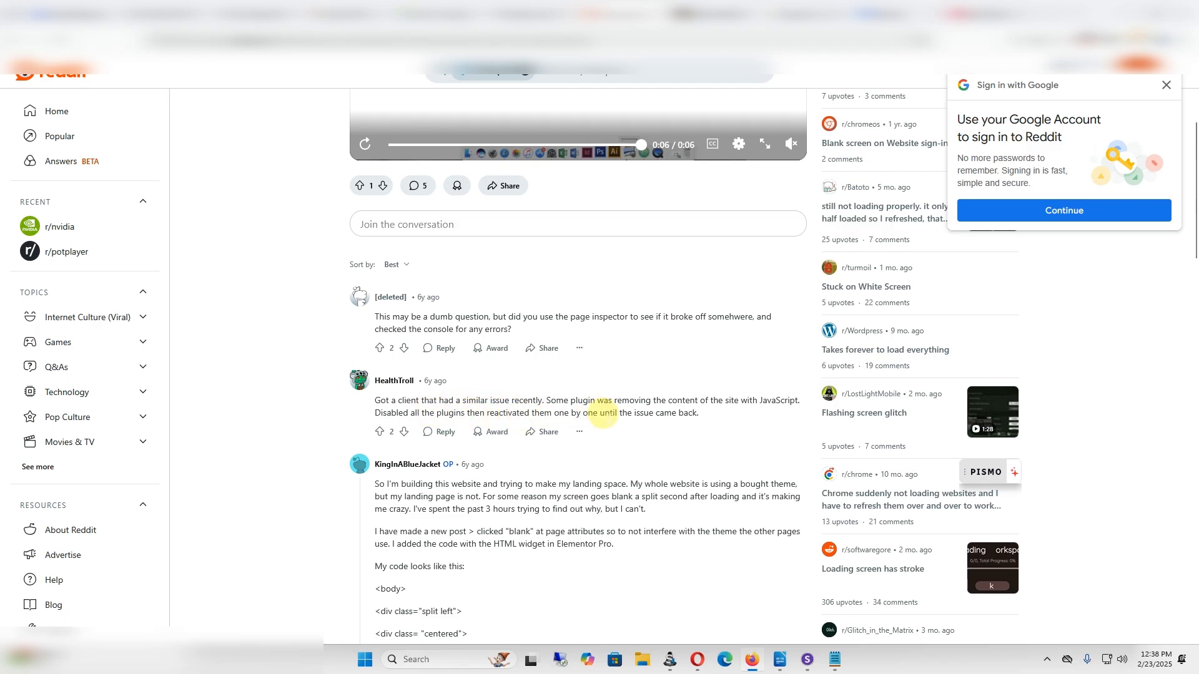
pyautogui.scroll(-10, 691, 413)
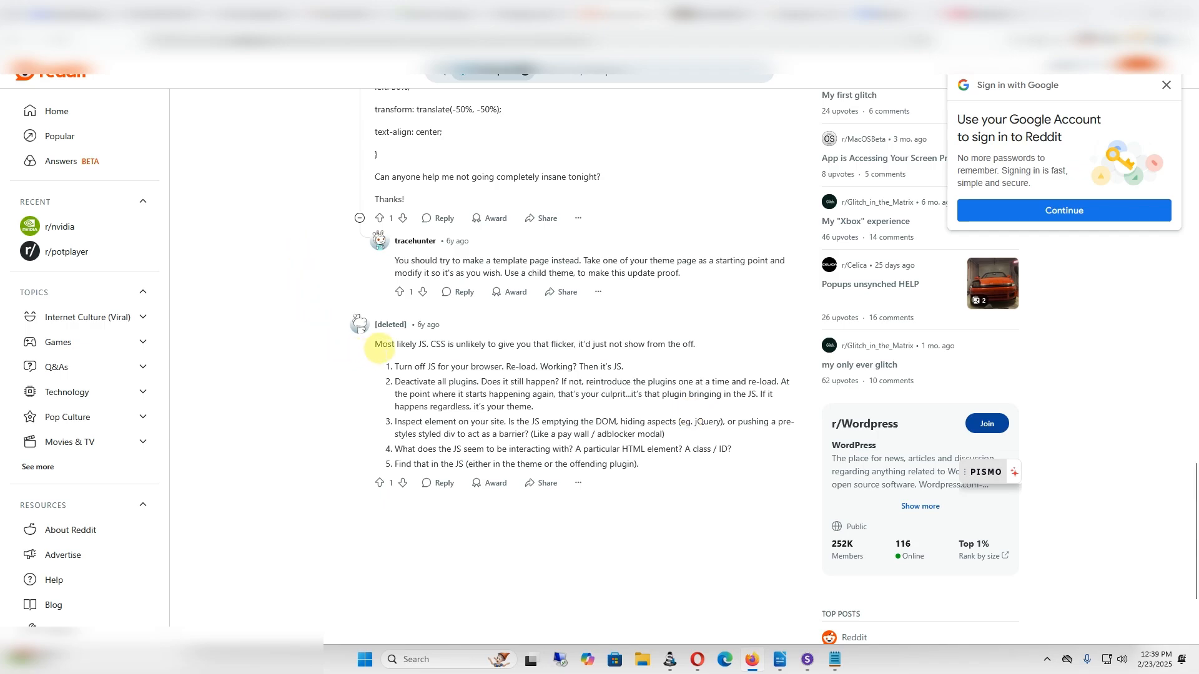
pyautogui.moveTo(421, 344); pyautogui.dragTo(431, 344)
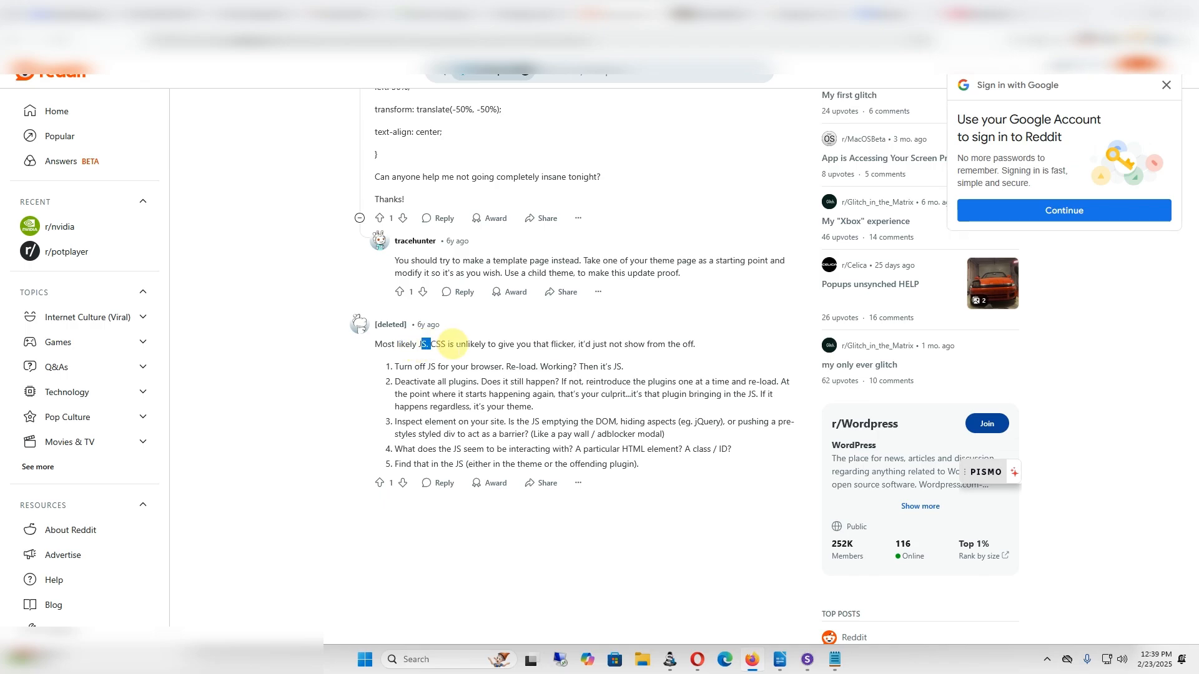
pyautogui.click(431, 344)
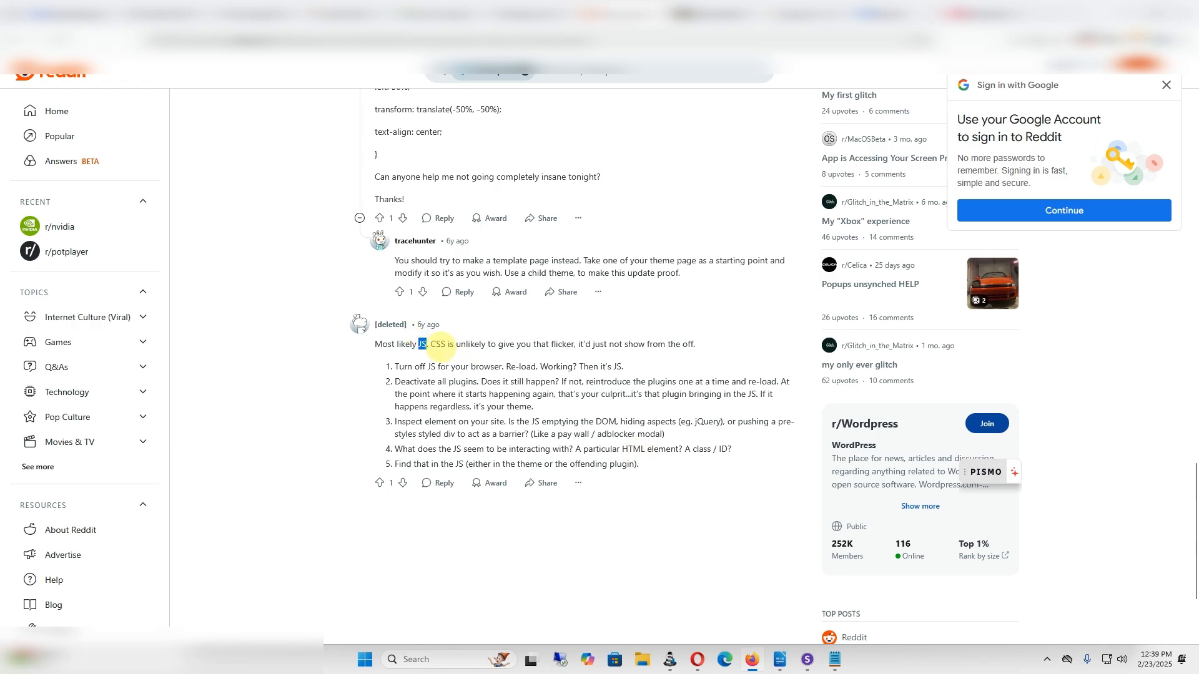
pyautogui.doubleClick(441, 344)
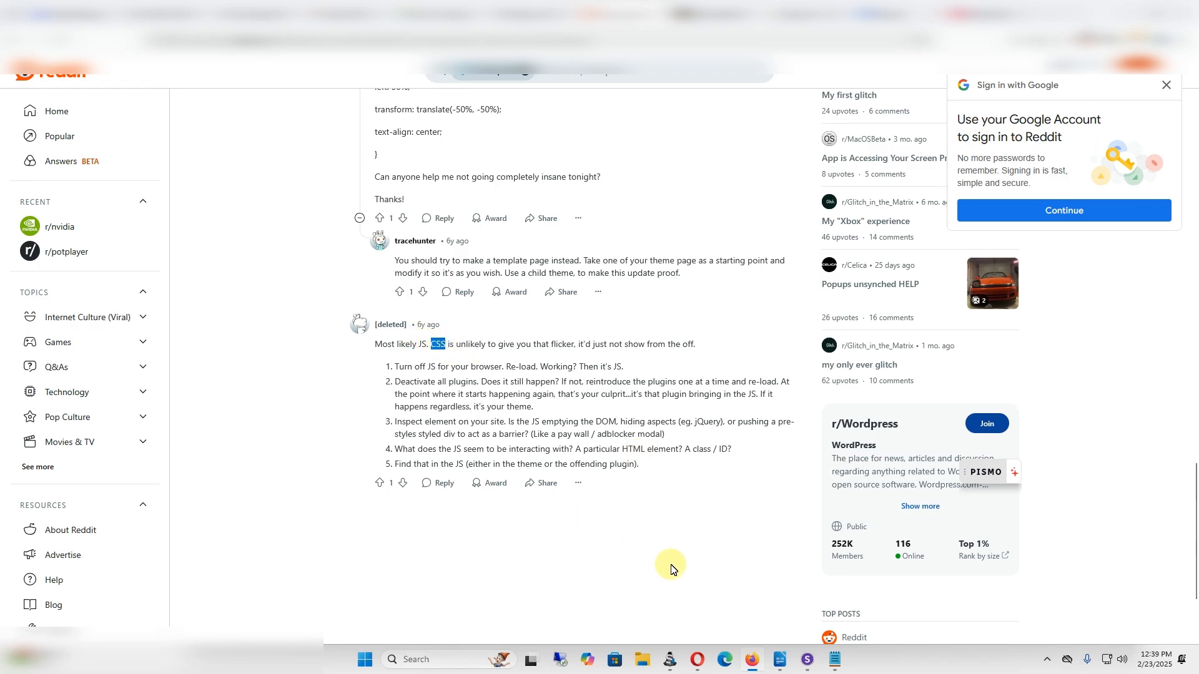
# - Return to the Bricks custom code settings and review the Custom CSS and Header scripts sections
pyautogui.click(703, 662)
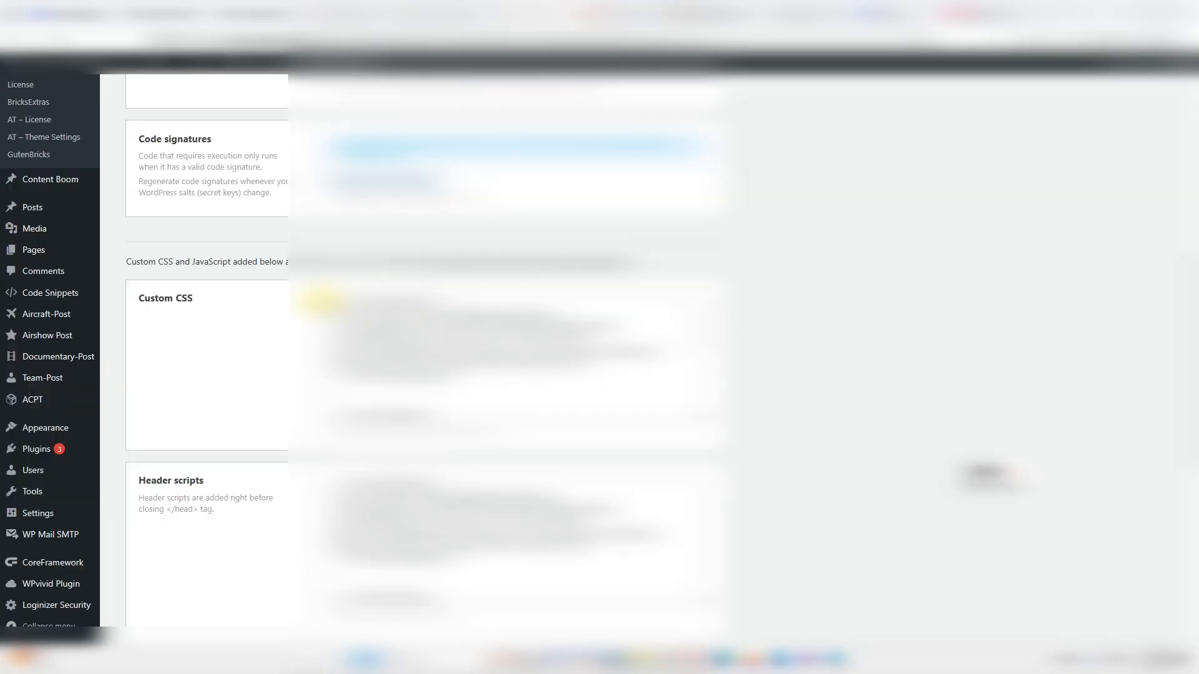
pyautogui.moveTo(143, 299); pyautogui.dragTo(217, 295)
pyautogui.scroll(-3, 140, 294)
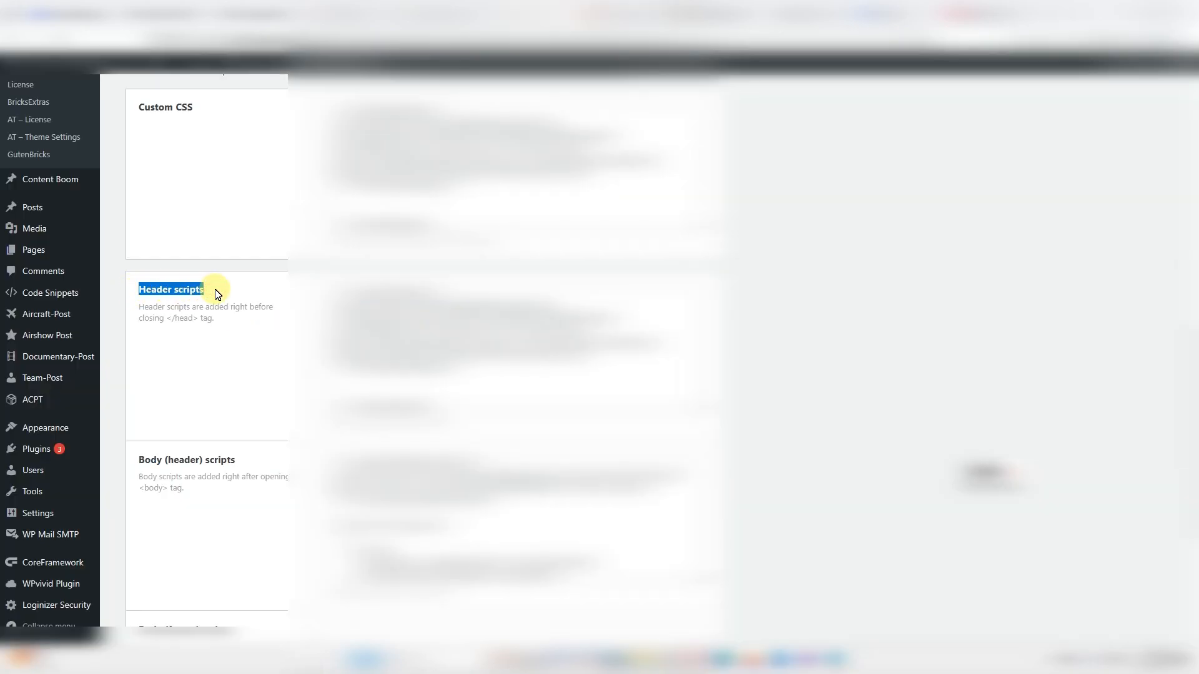
# - Look through the code in the Header scripts section of the Bricks custom code settings
pyautogui.click(217, 294)
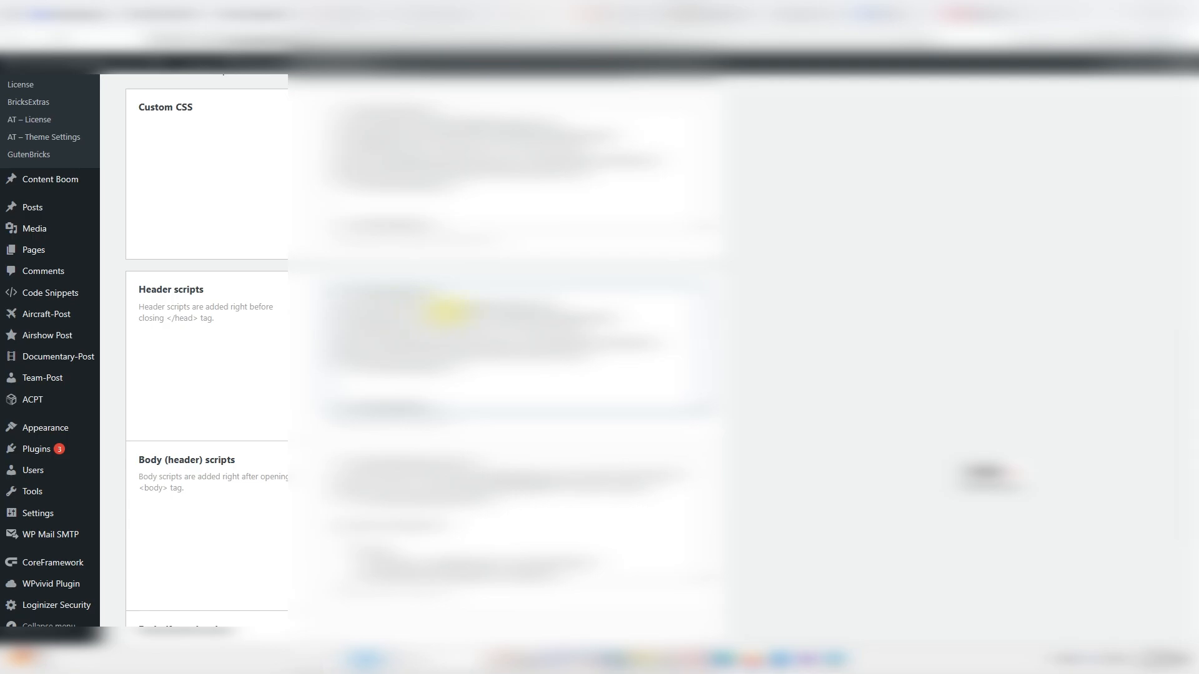
pyautogui.scroll(-1, 450, 318)
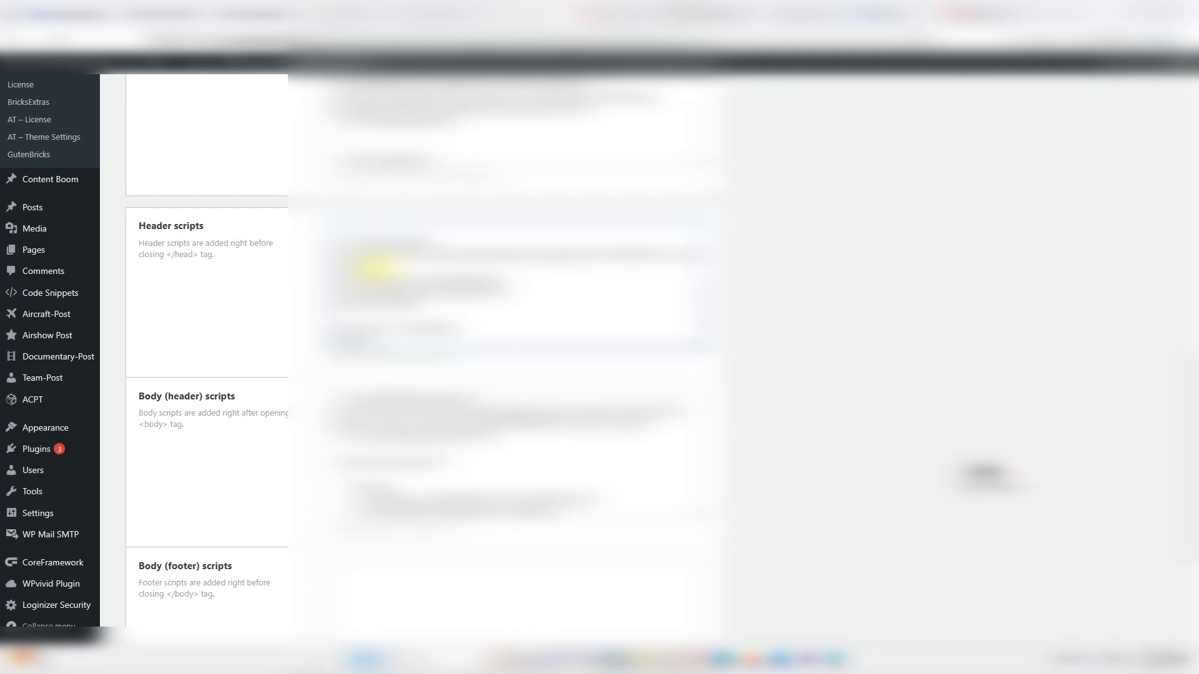
pyautogui.hotkey('ctrl', 'v')
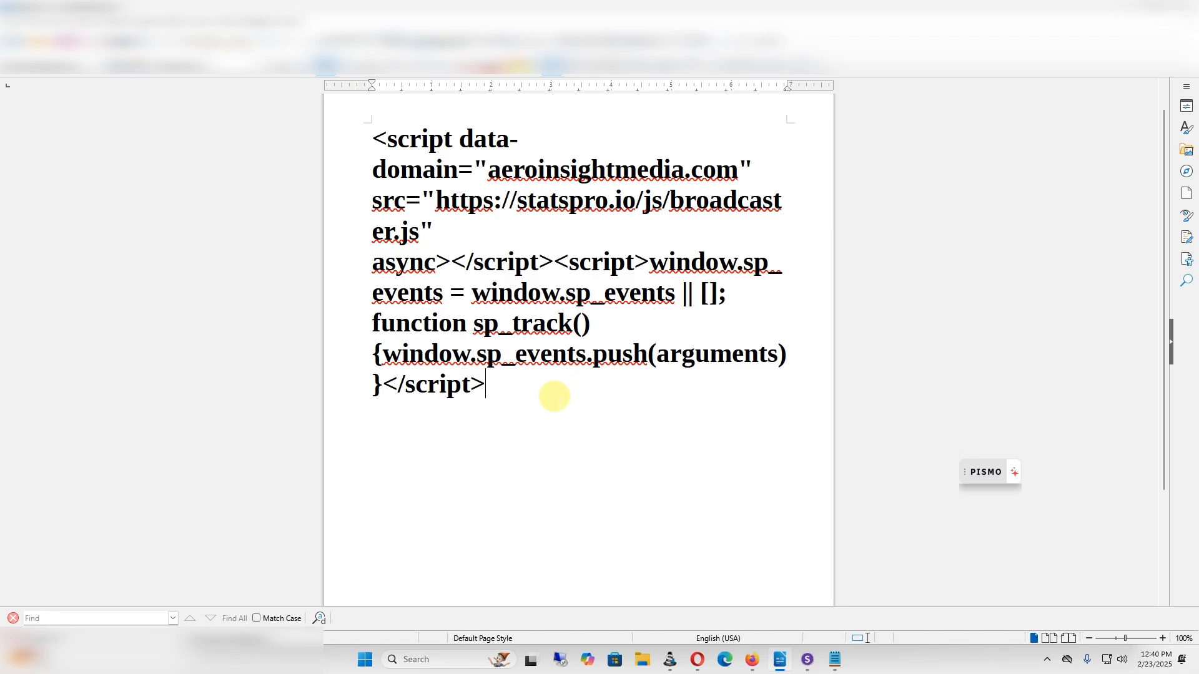
# - In the Writer document, highlight the whole tracking script and the statspro.io part of its source address
pyautogui.moveTo(554, 396); pyautogui.dragTo(362, 142)
pyautogui.click(594, 405)
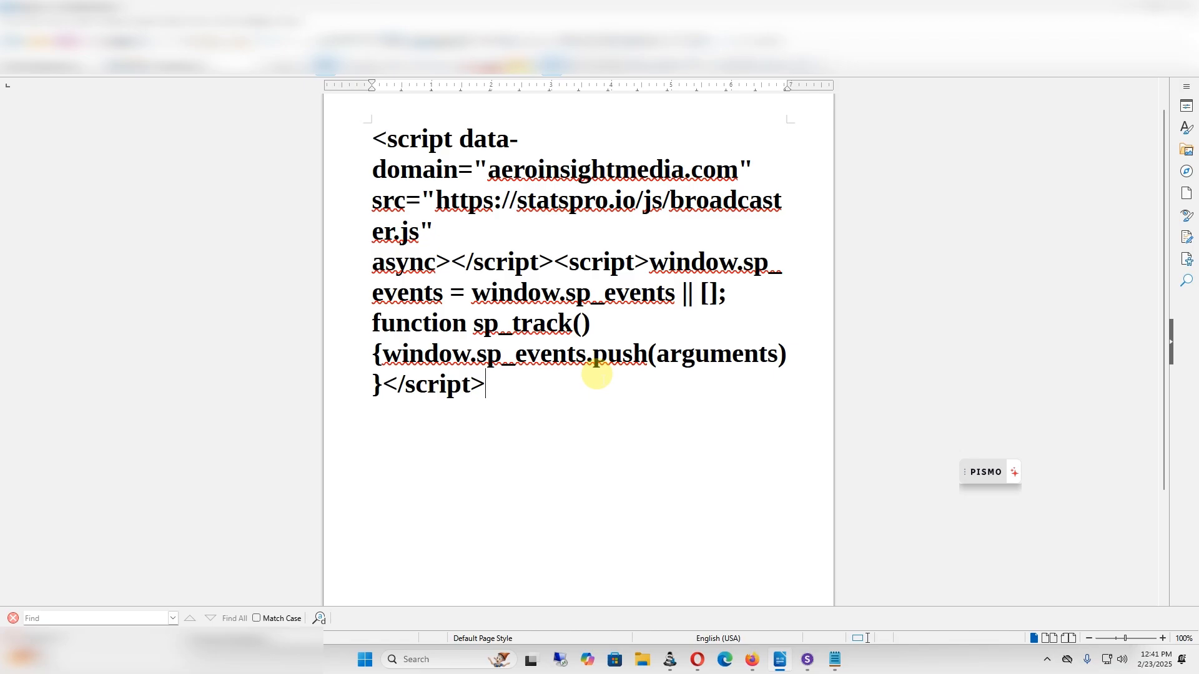
pyautogui.moveTo(517, 201); pyautogui.dragTo(625, 201)
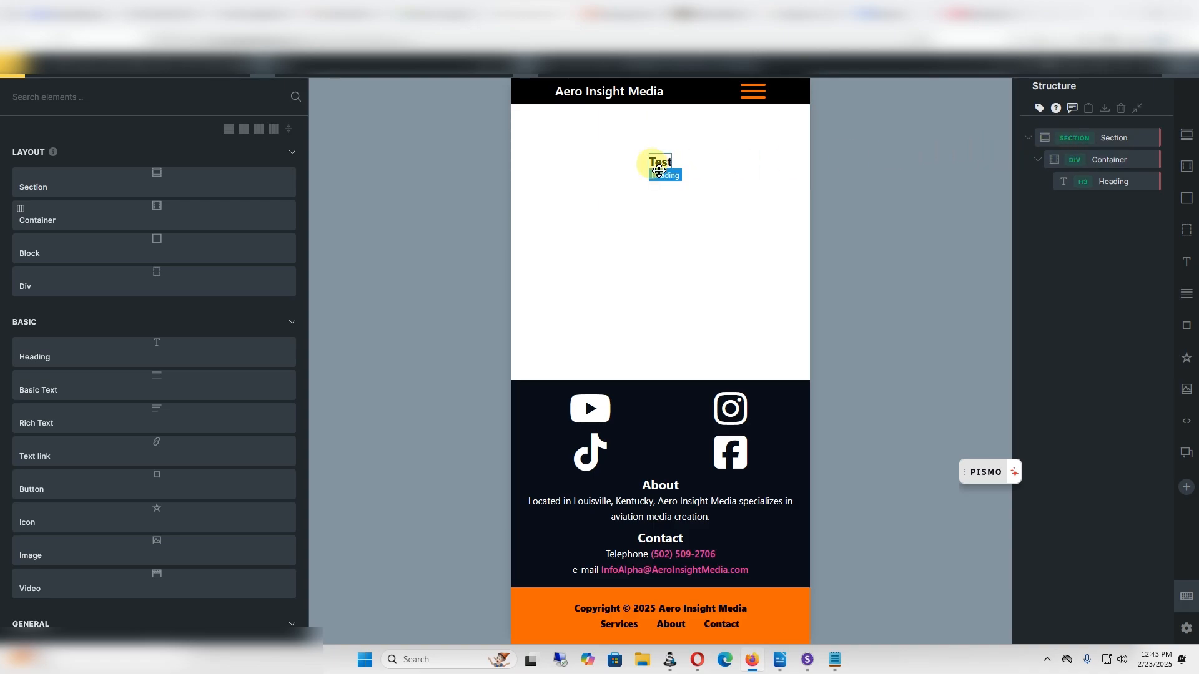
# - Leave the Bricks editor for the WordPress admin area and view the backup list in WPvivid's Backup Manager
pyautogui.click(8, 70)
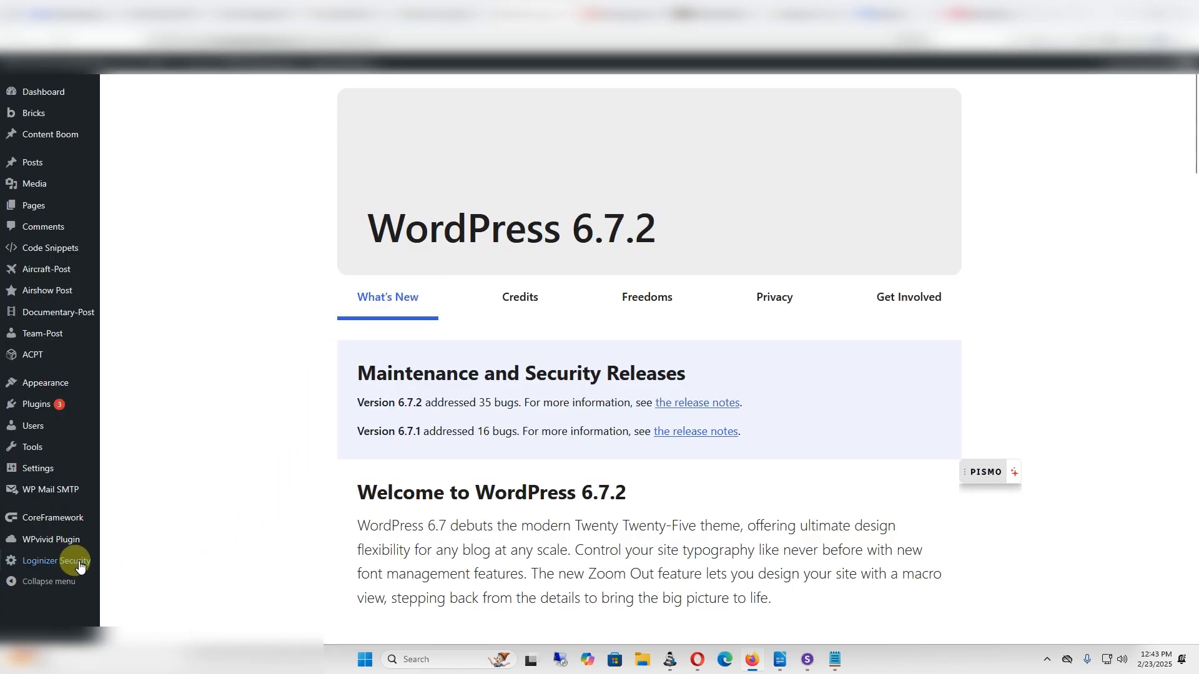
pyautogui.moveTo(54, 544)
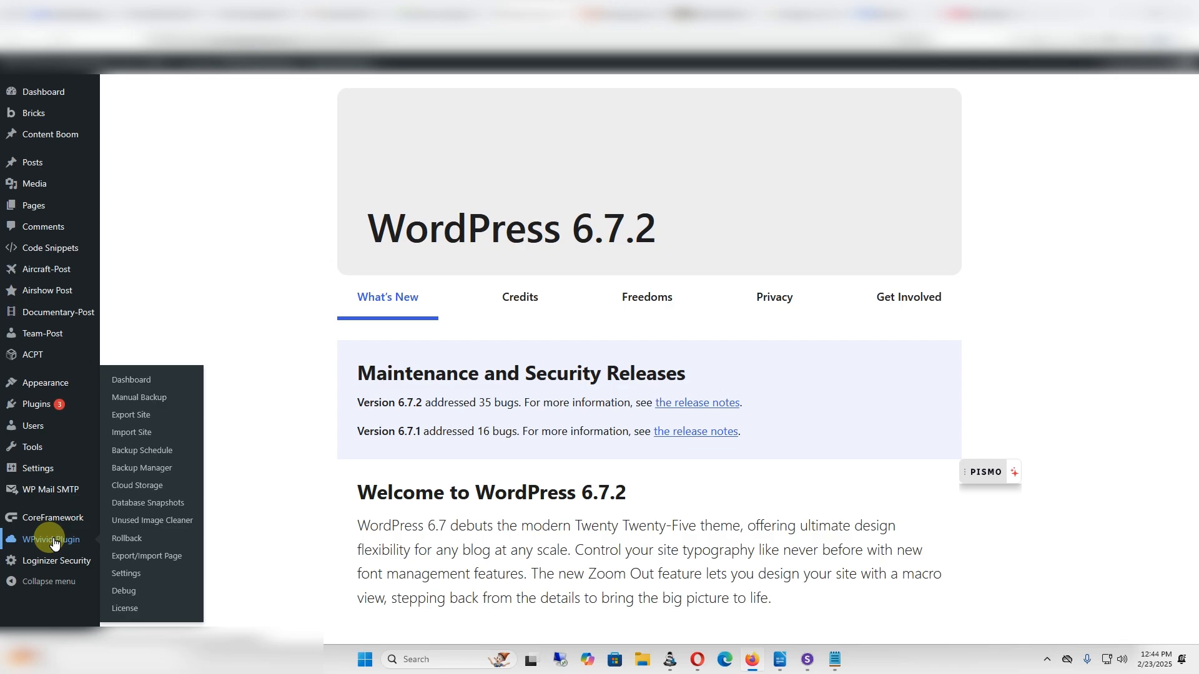
pyautogui.click(54, 543)
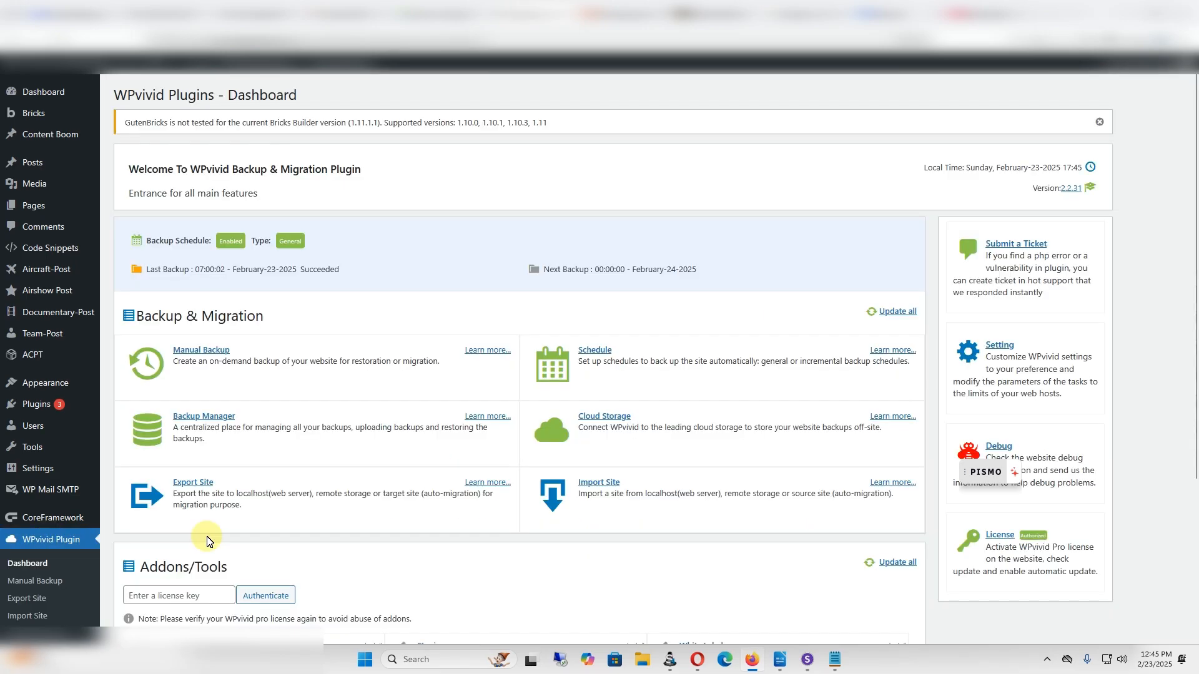
pyautogui.scroll(-2, 63, 541)
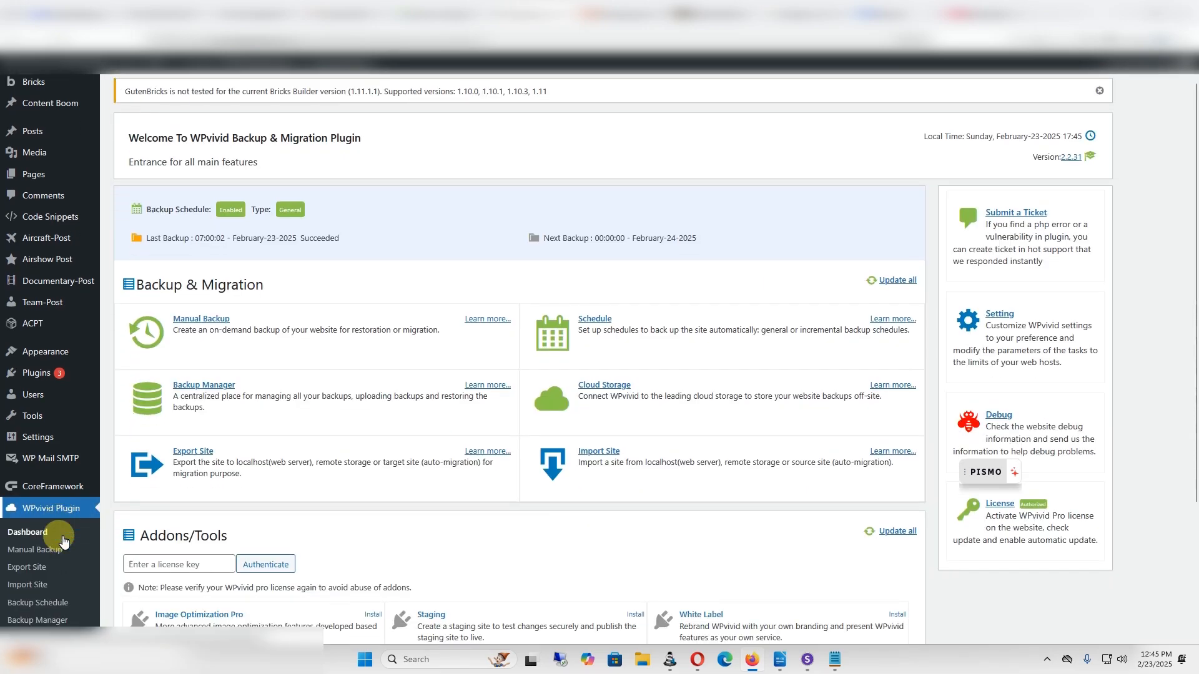
pyautogui.click(60, 528)
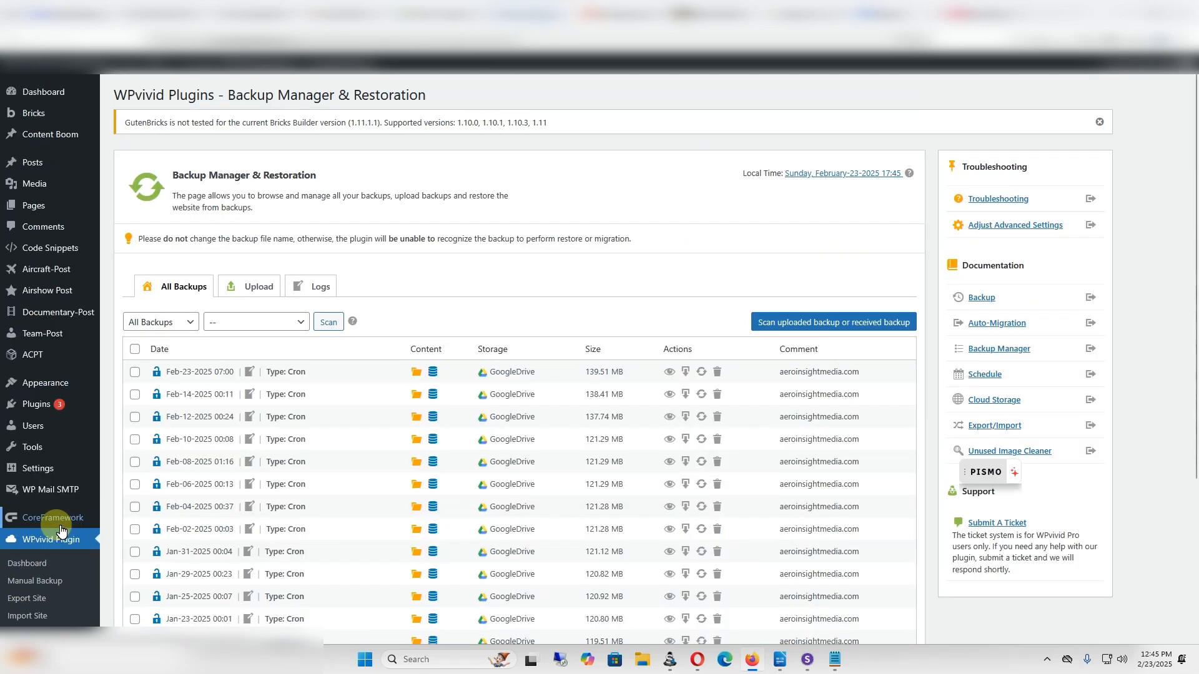
pyautogui.scroll(-2, 361, 377)
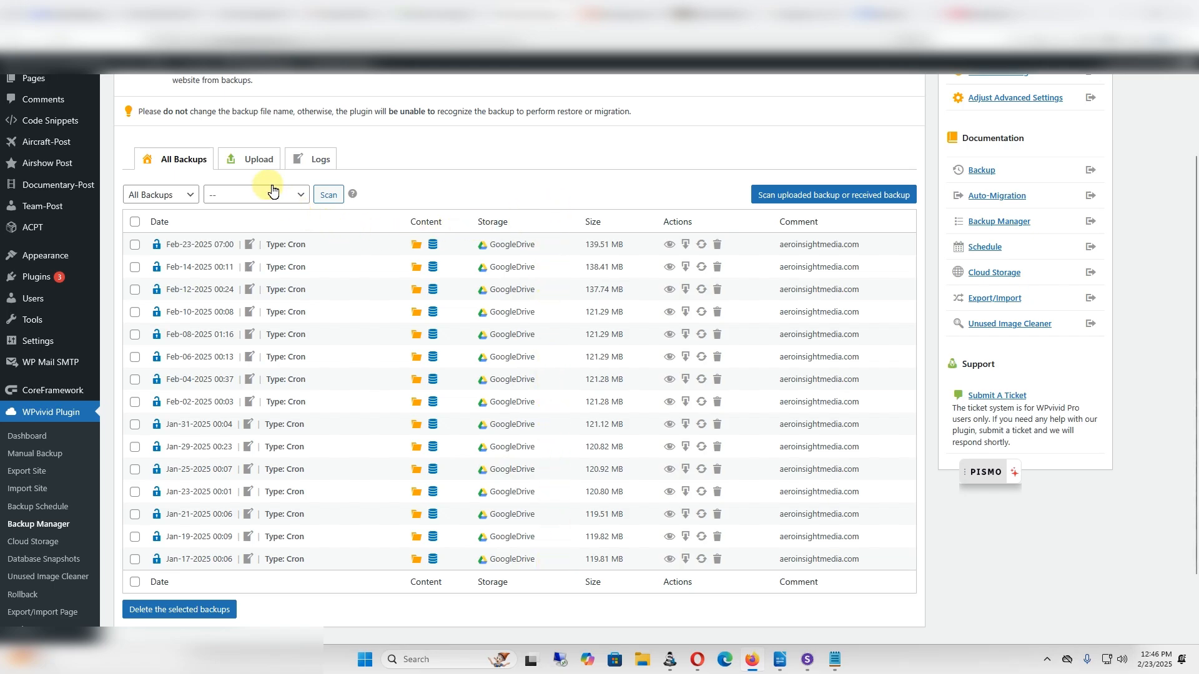
# - Check the Backup Manager's options for uploading backup files and return to the list of all backups
pyautogui.click(259, 167)
pyautogui.scroll(-1, 257, 167)
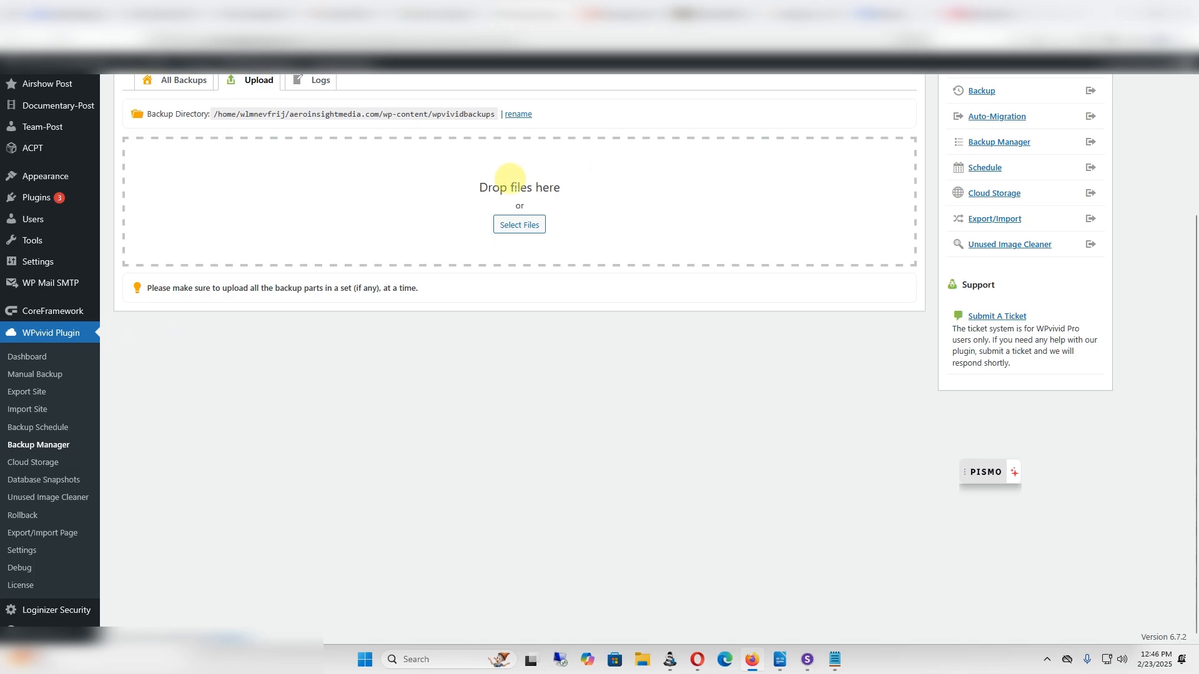
pyautogui.scroll(3, 498, 229)
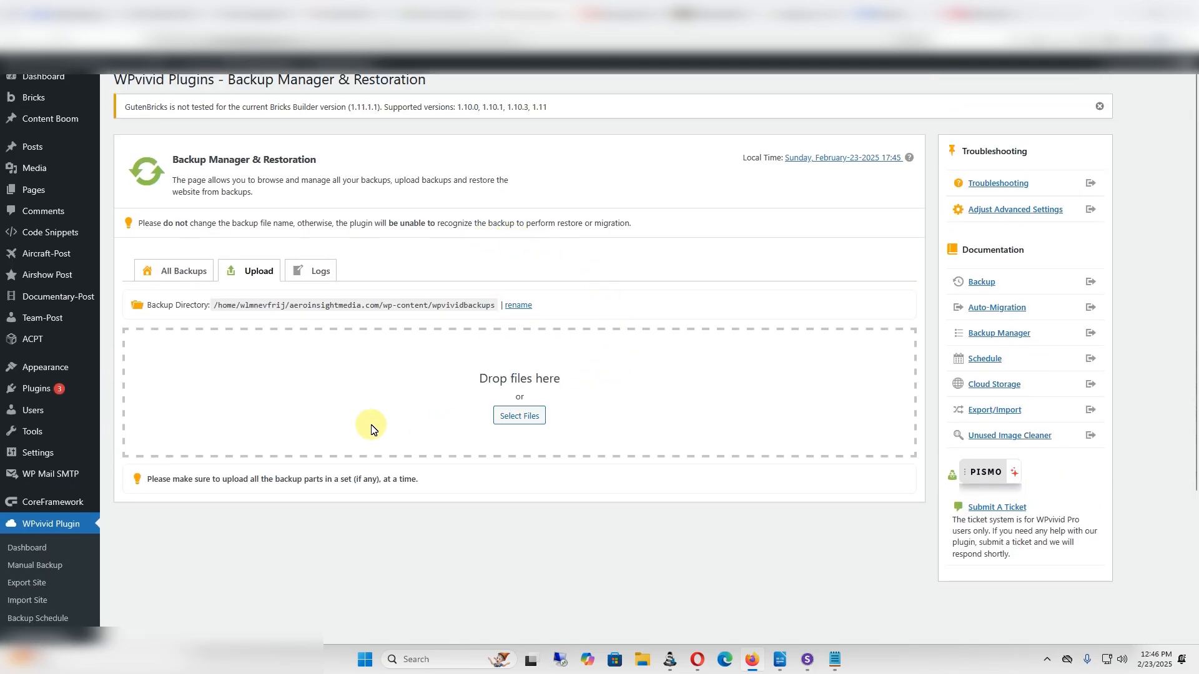
pyautogui.click(192, 275)
pyautogui.scroll(-3, 181, 262)
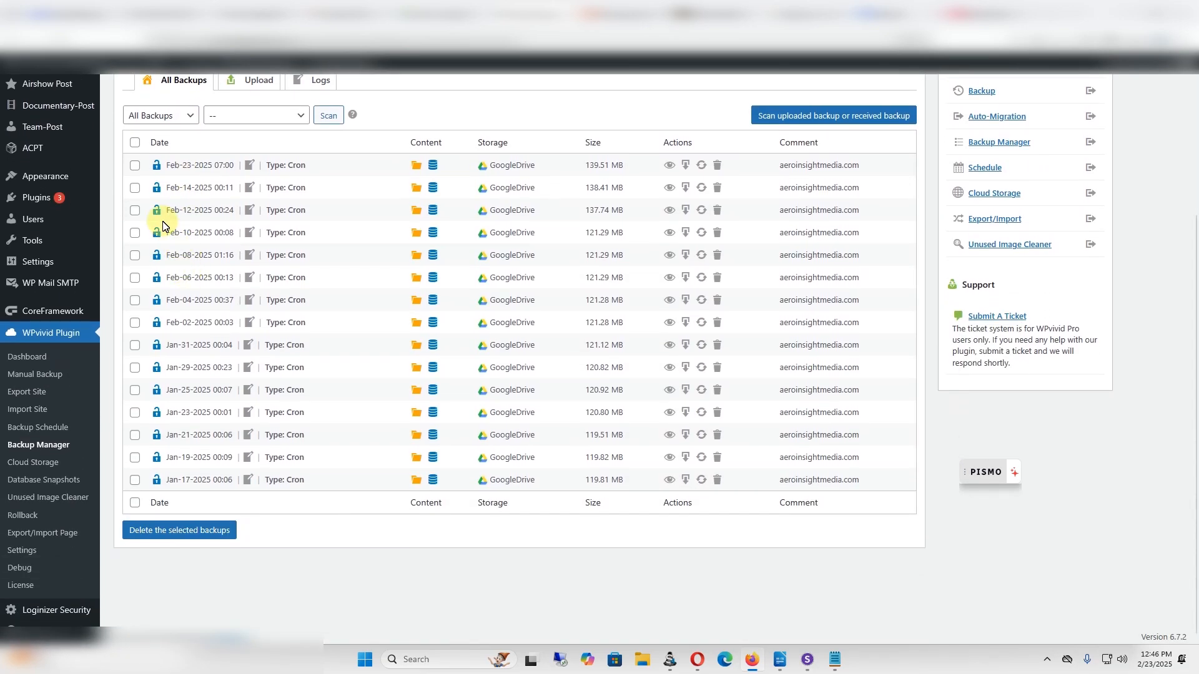
# - Select the Feb-23-2025 07:00 backup and locate its restore action
pyautogui.click(136, 166)
pyautogui.scroll(3, 136, 168)
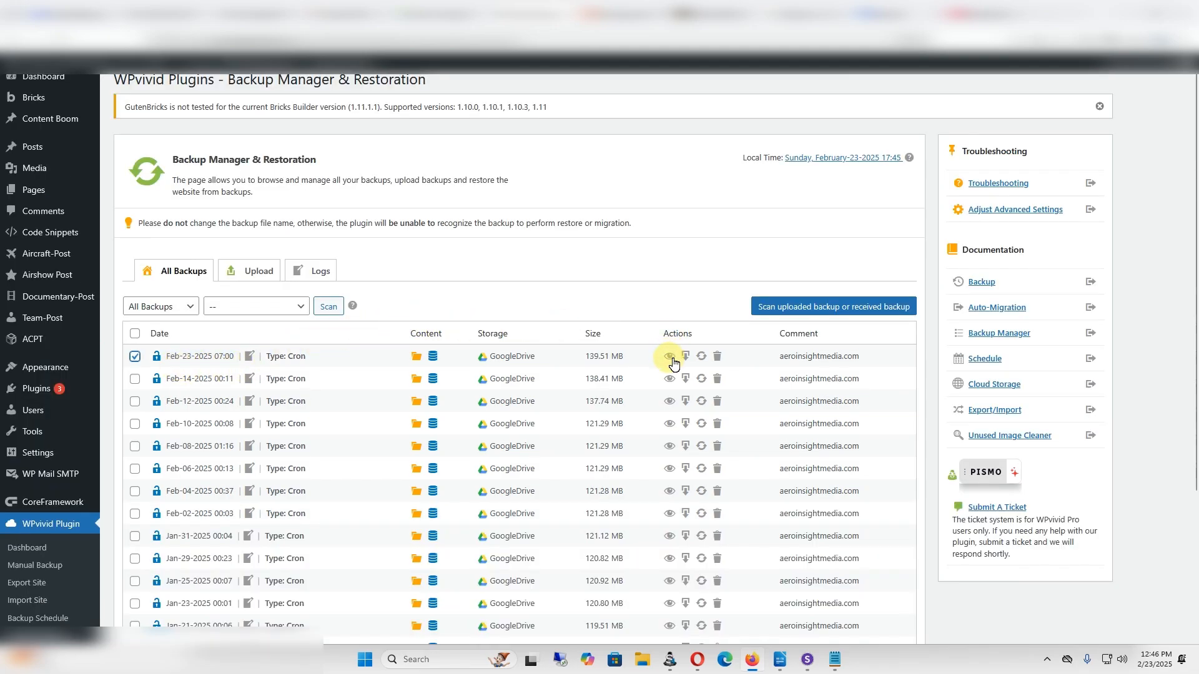
pyautogui.click(708, 360)
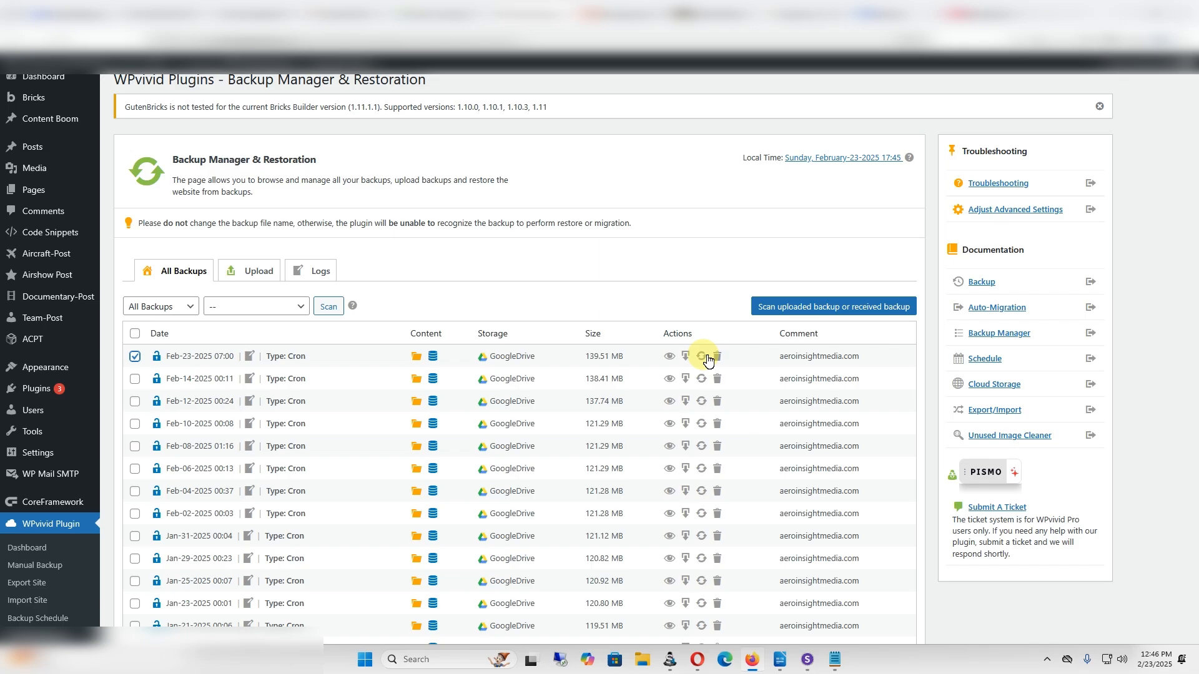
# - Select all installed plugins and choose Deactivate as the bulk action without applying it
pyautogui.click(37, 393)
pyautogui.click(128, 216)
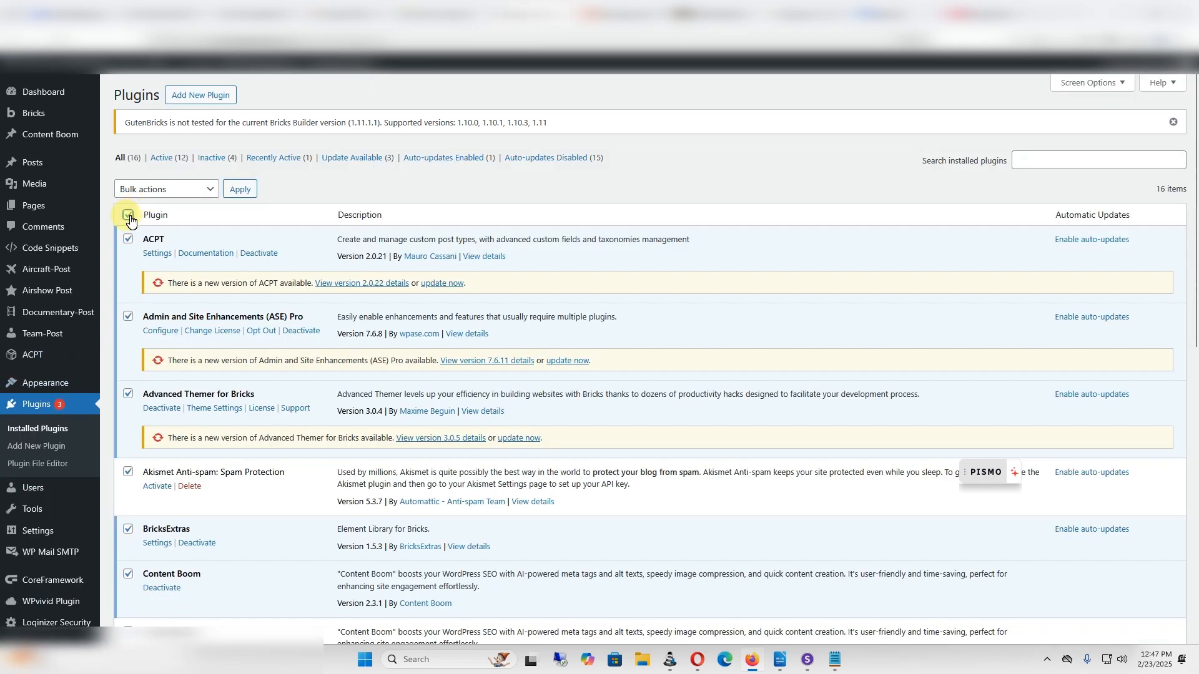
pyautogui.click(207, 191)
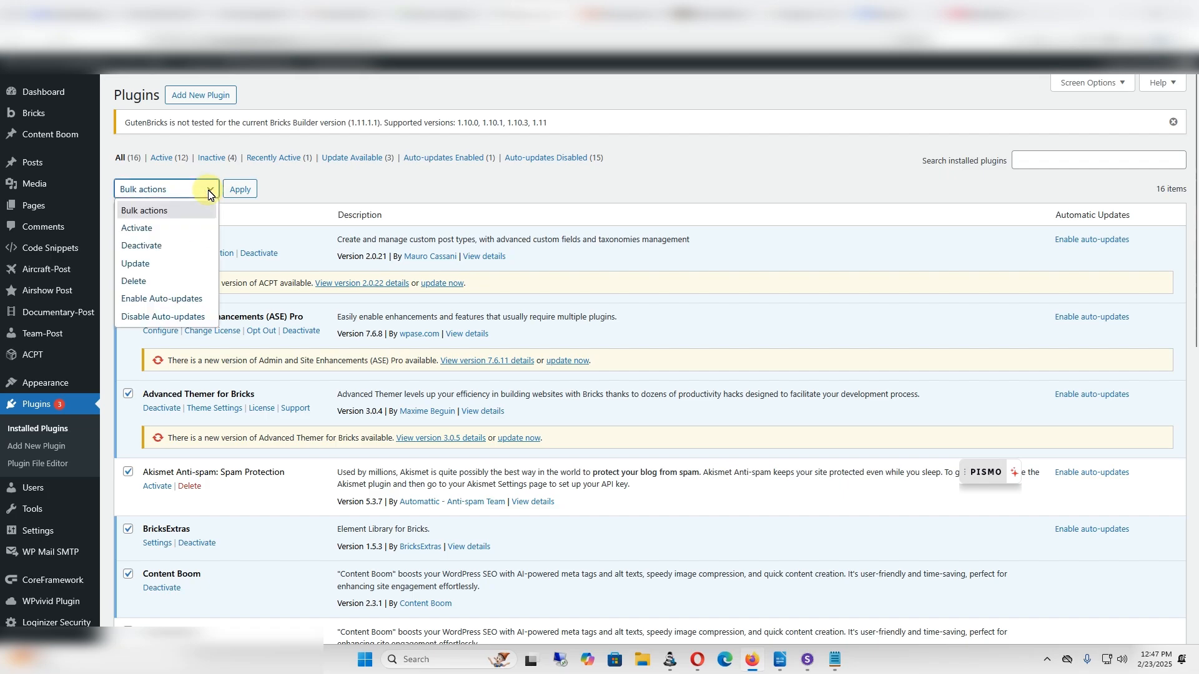
pyautogui.click(156, 245)
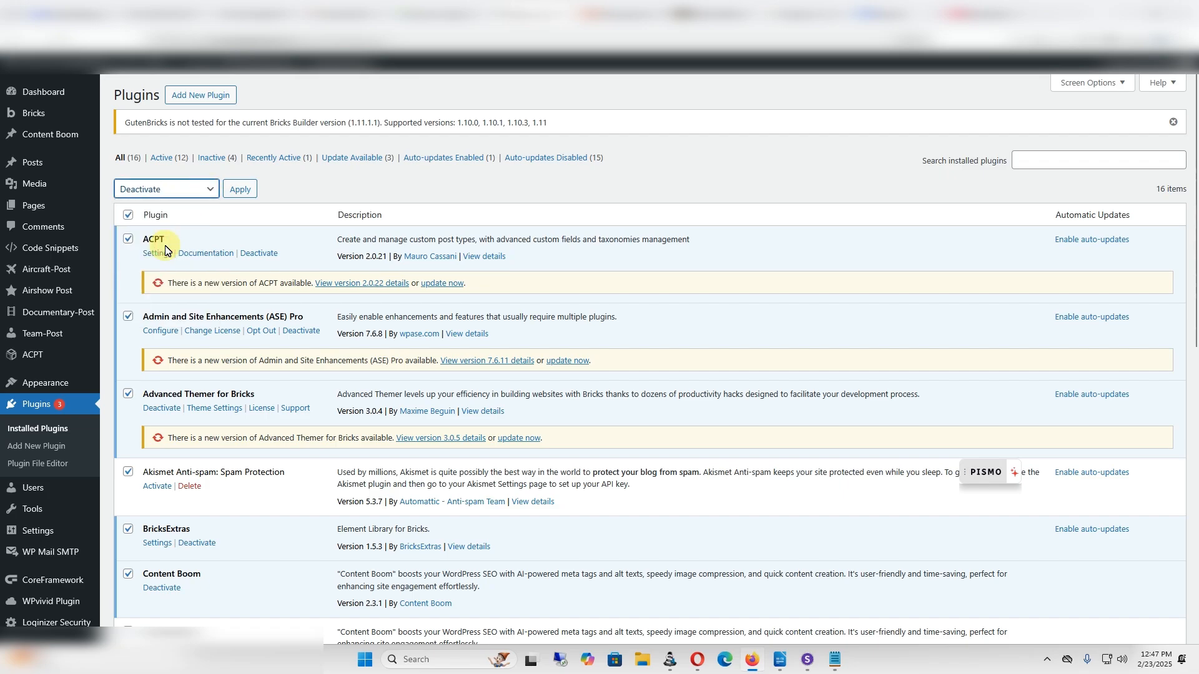
pyautogui.click(310, 186)
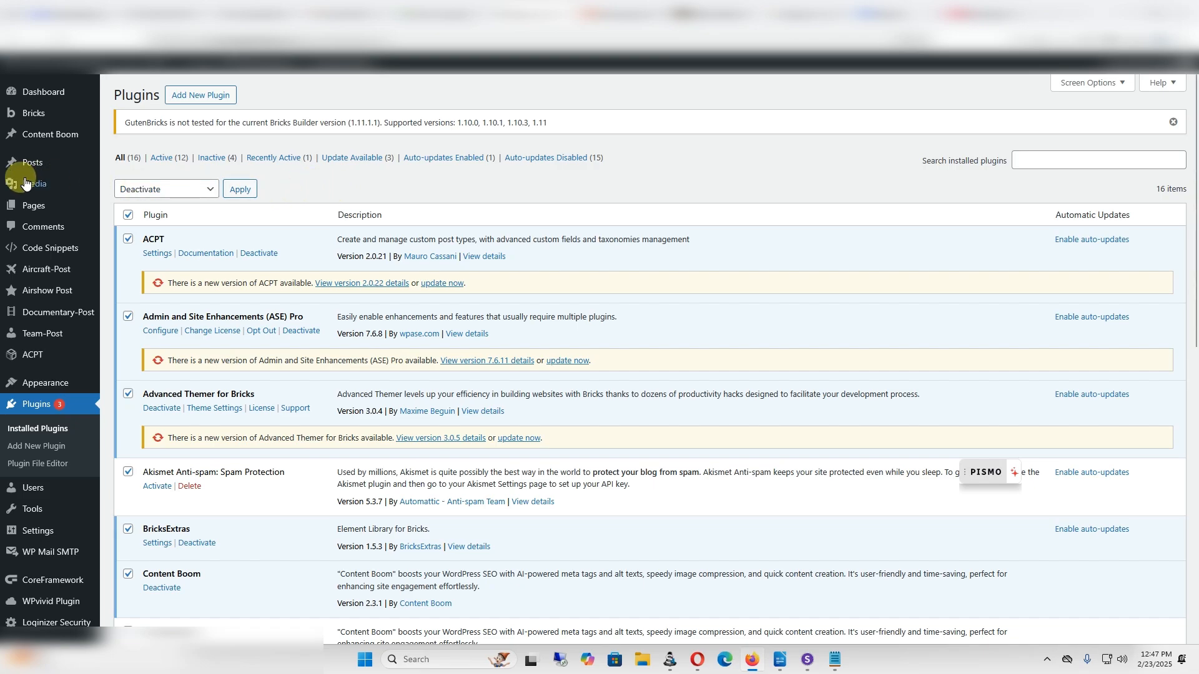
# - Open the WordPress Permalink Settings and review the permalink structure and optional base settings
pyautogui.moveTo(11, 181)
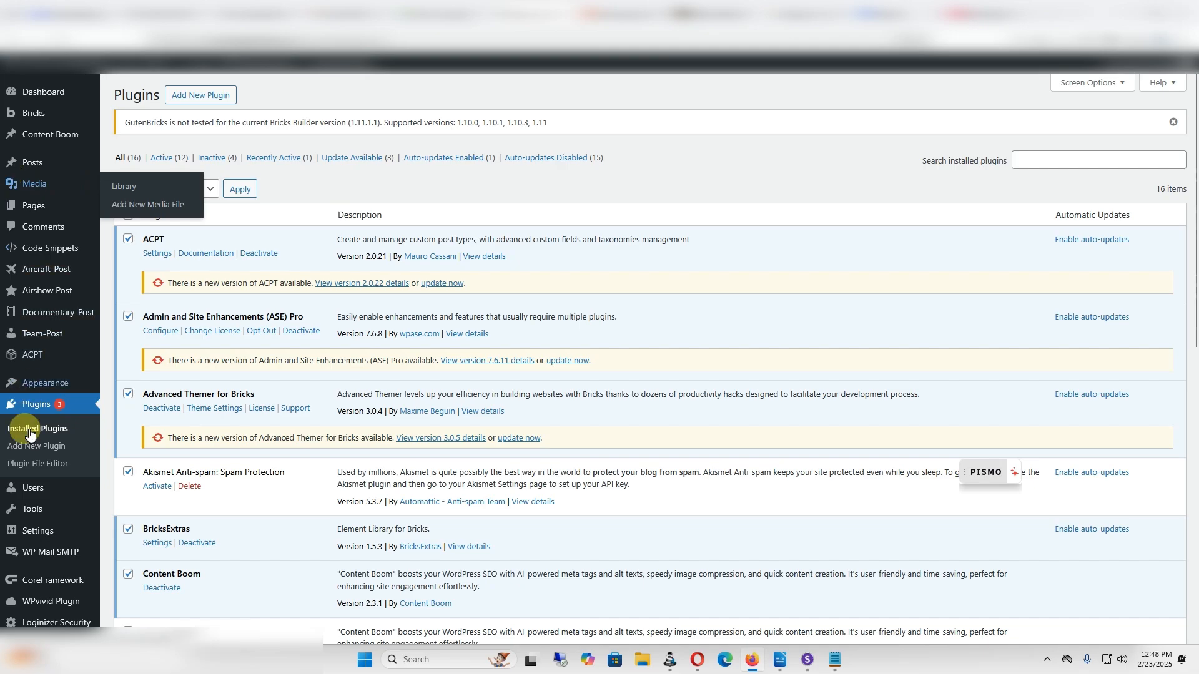
pyautogui.moveTo(37, 531)
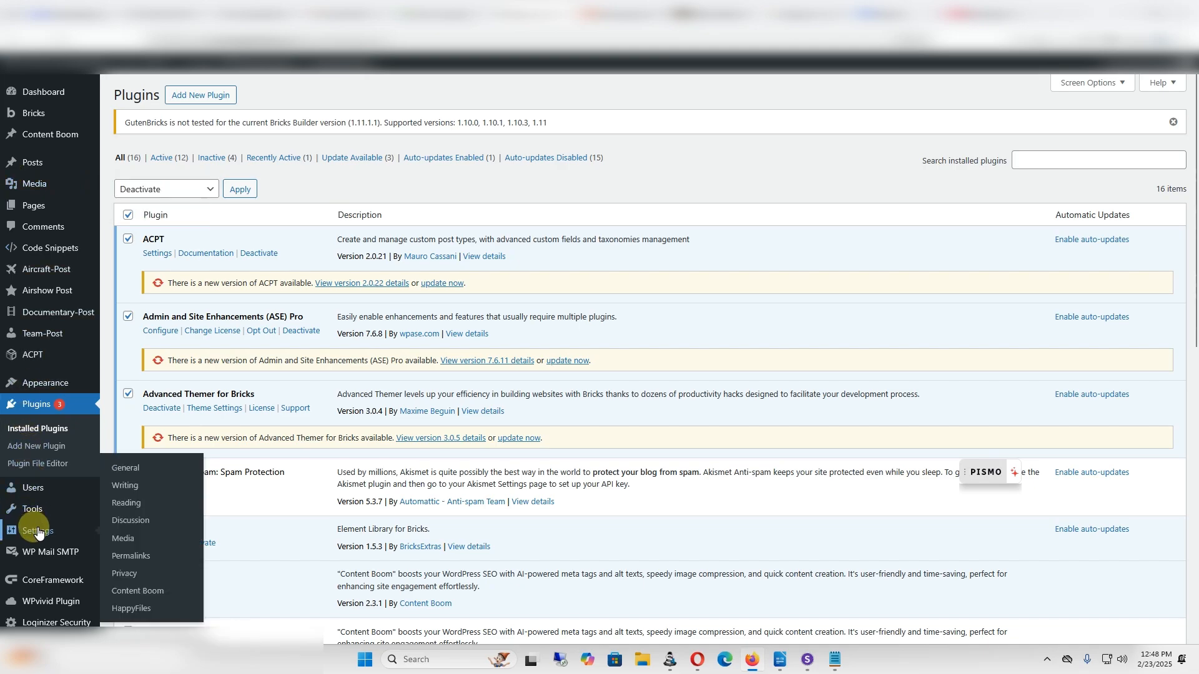
pyautogui.click(131, 555)
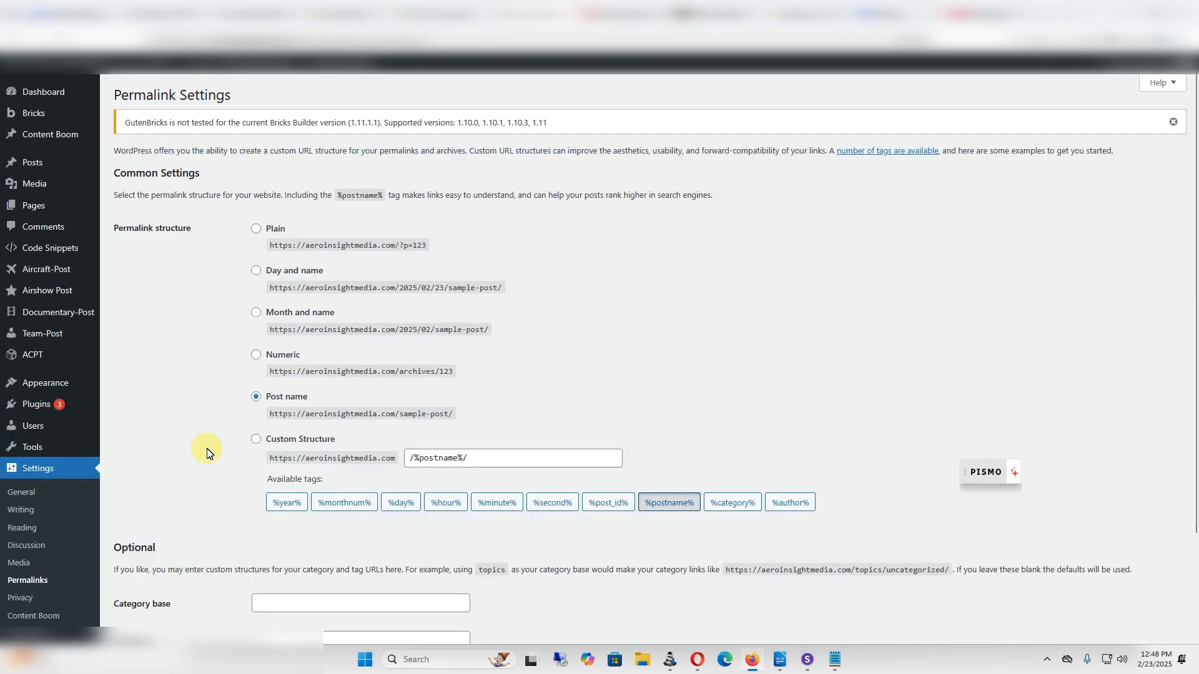
pyautogui.scroll(-3, 208, 452)
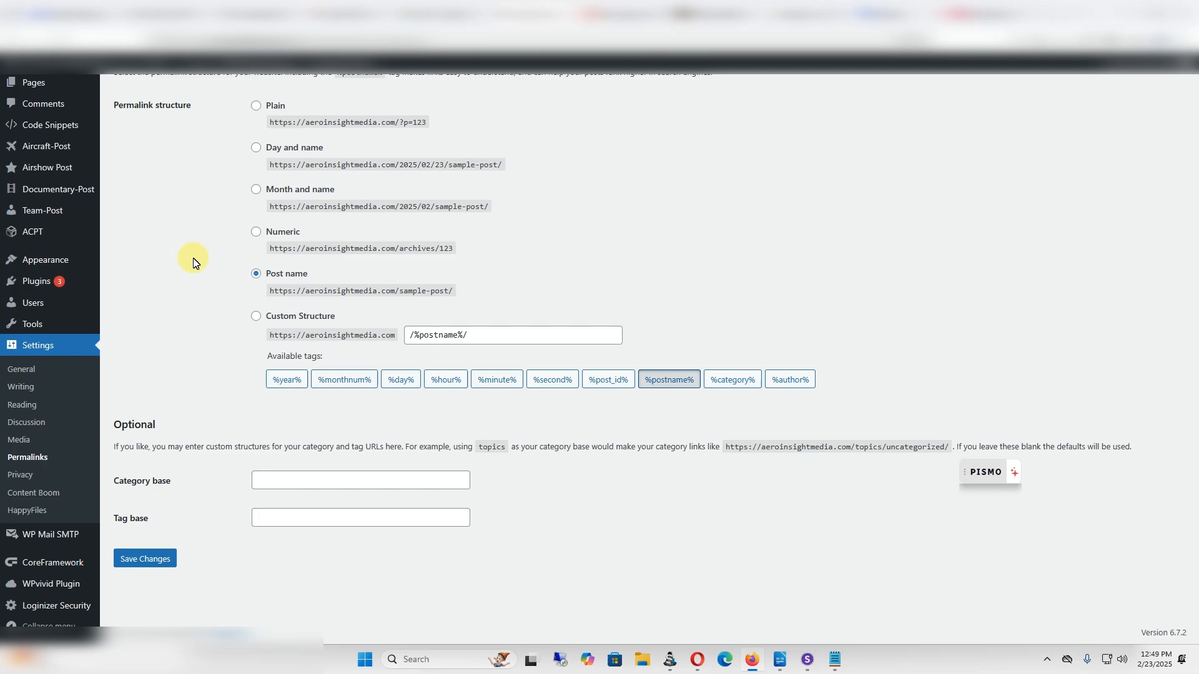
pyautogui.scroll(2, 148, 232)
# - Open the Footer template from the Header / Footer folder in Quick Edit and view its status choices without changing them
pyautogui.moveTo(14, 107)
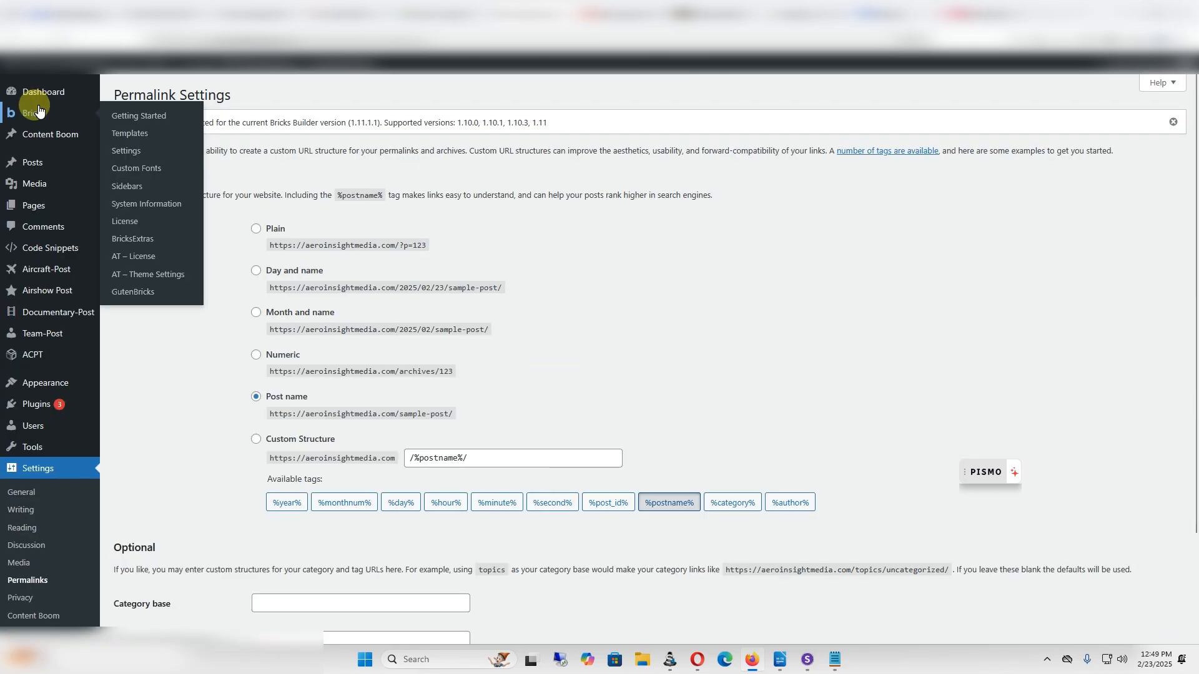
pyautogui.click(148, 131)
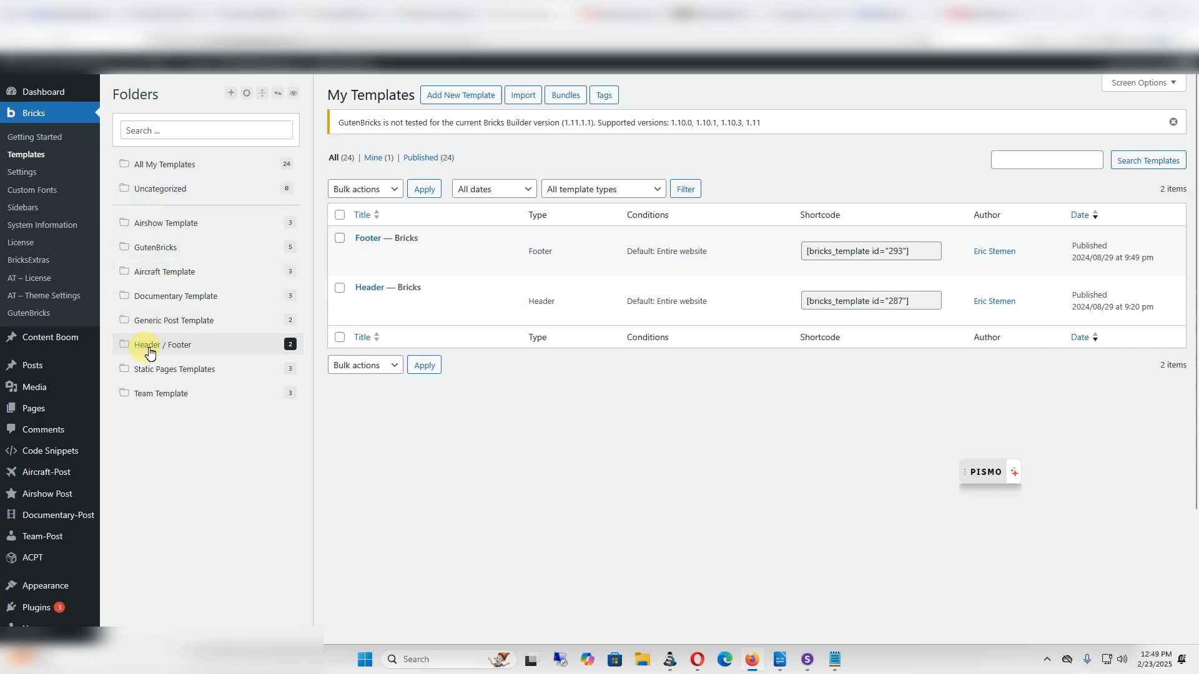
pyautogui.moveTo(354, 280)
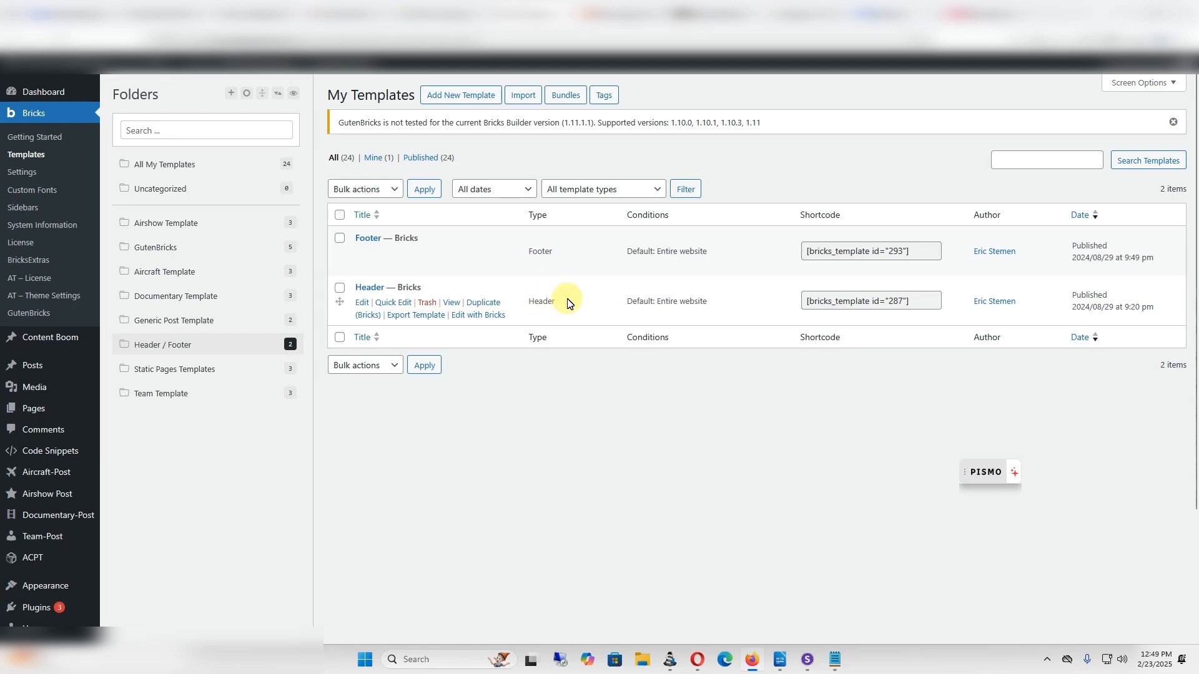
pyautogui.moveTo(459, 269)
pyautogui.click(393, 253)
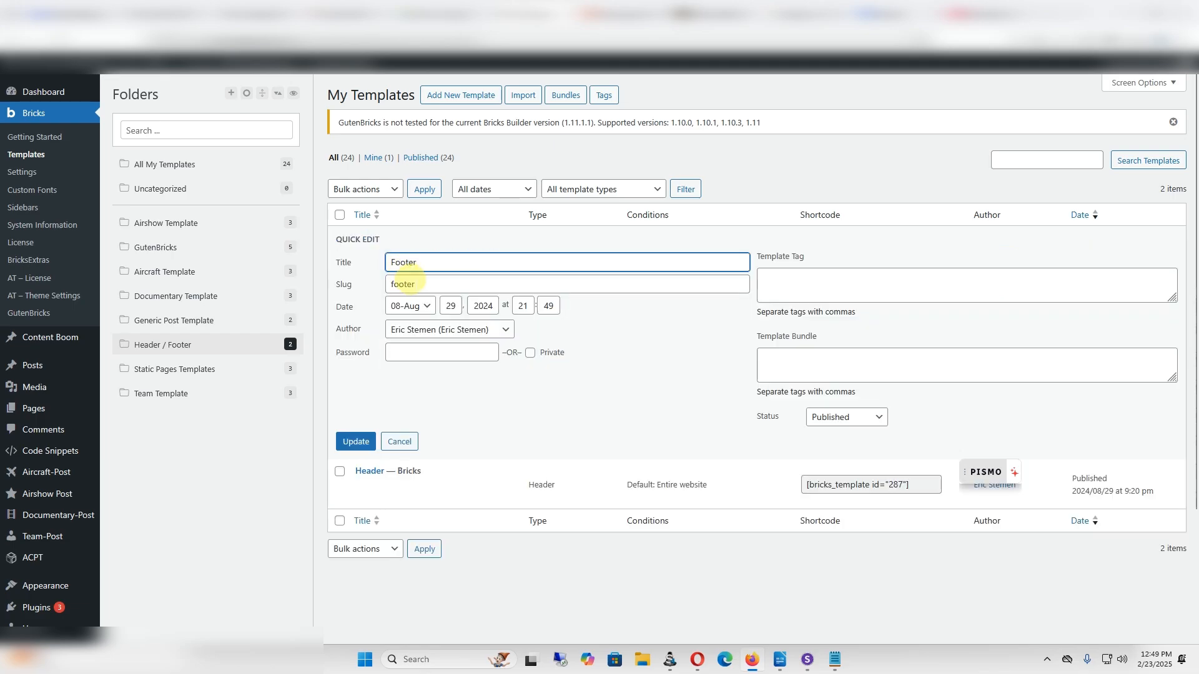
pyautogui.click(865, 430)
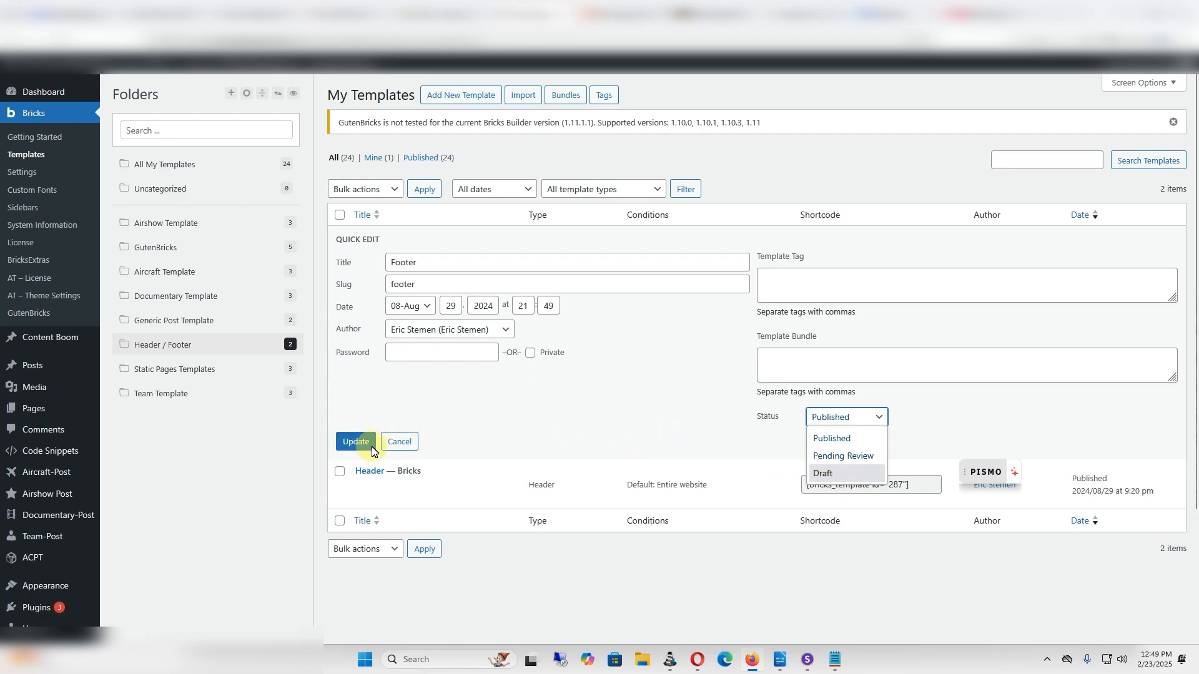
pyautogui.click(603, 585)
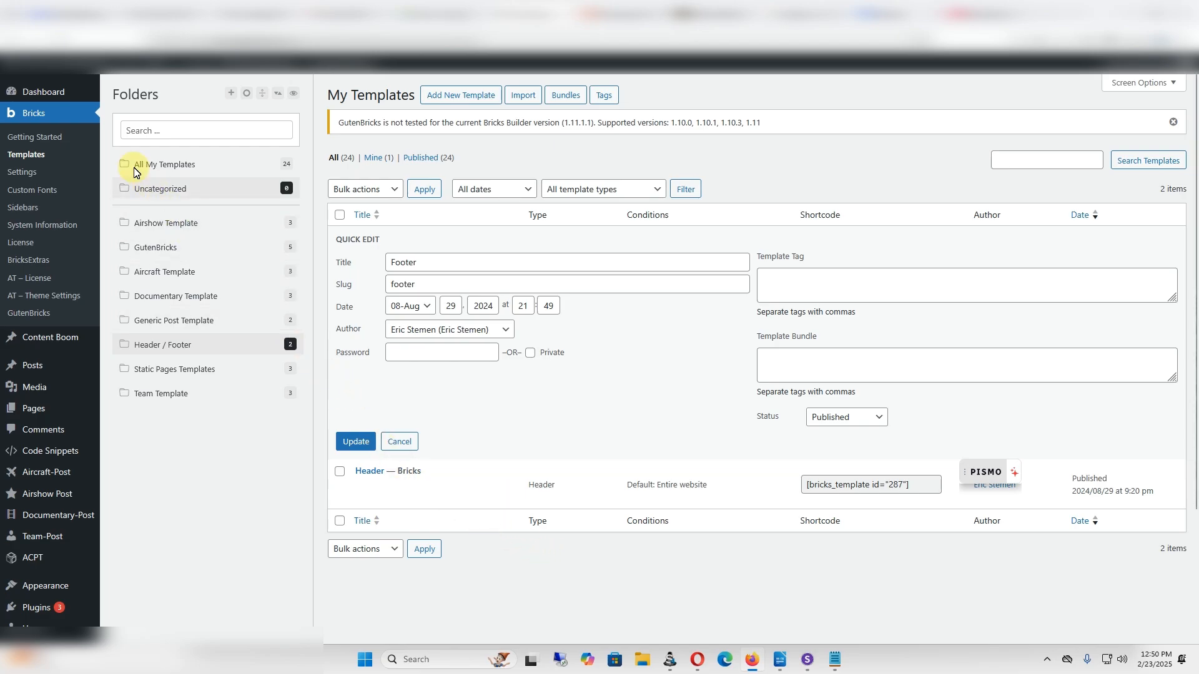
# - Open the Bricks custom code settings and review the Custom CSS, header and body script sections
pyautogui.click(22, 171)
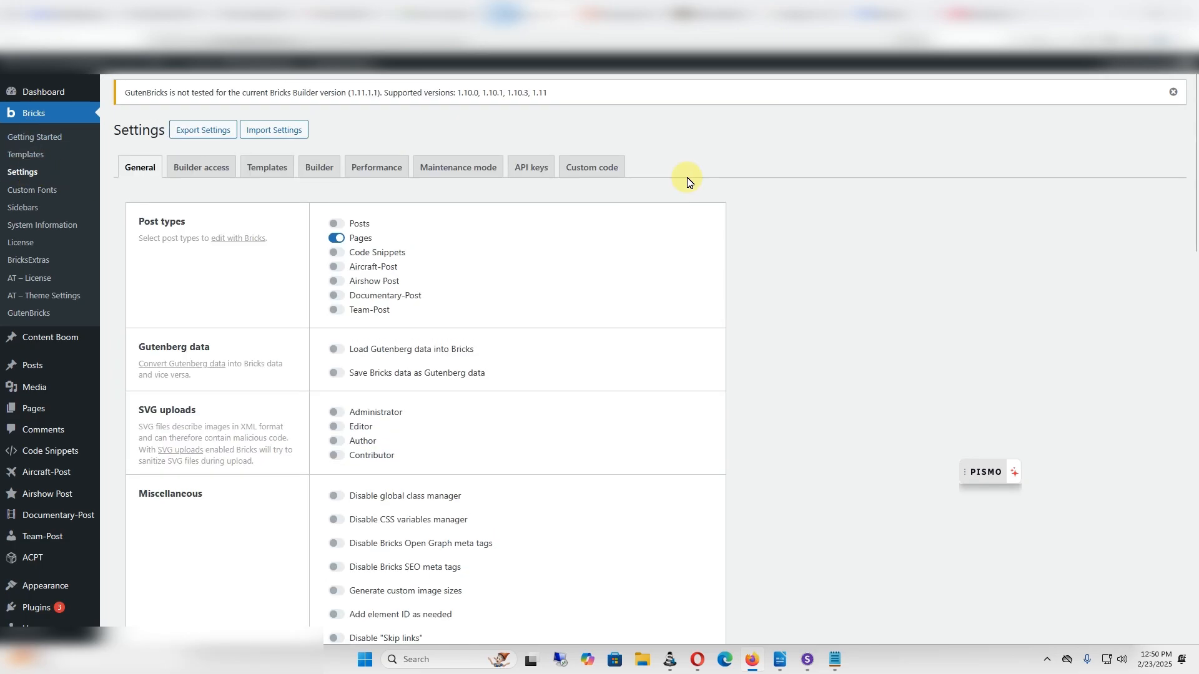
pyautogui.click(590, 168)
pyautogui.scroll(-10, 171, 400)
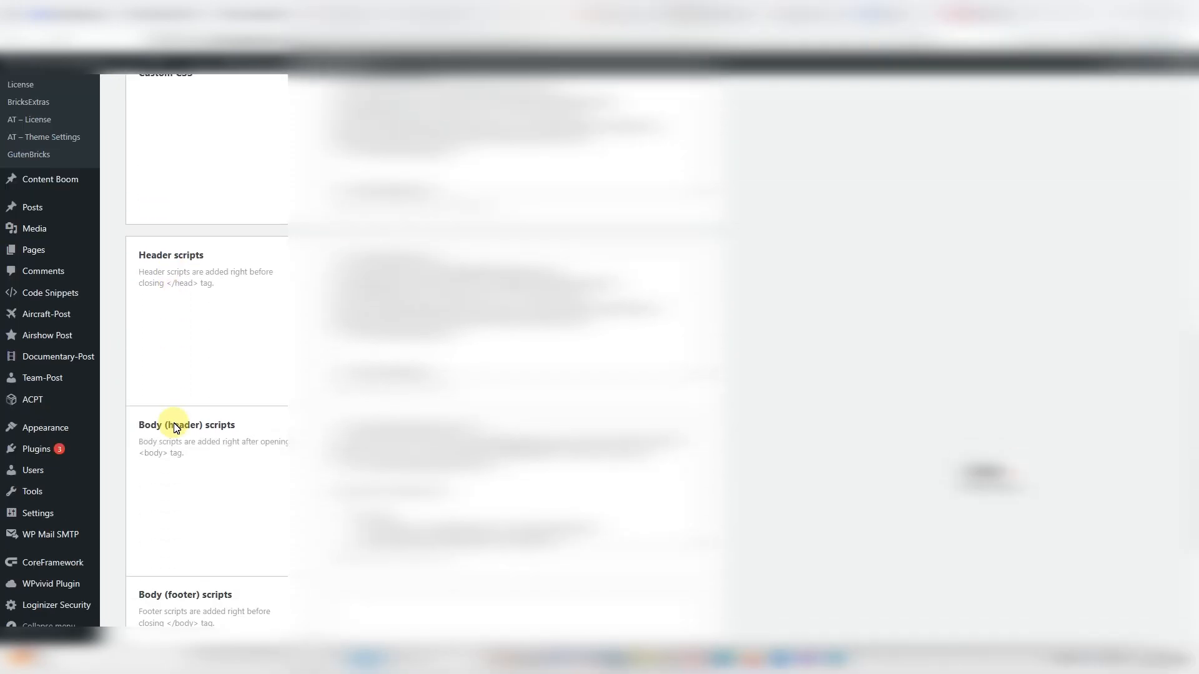
pyautogui.scroll(1, 243, 157)
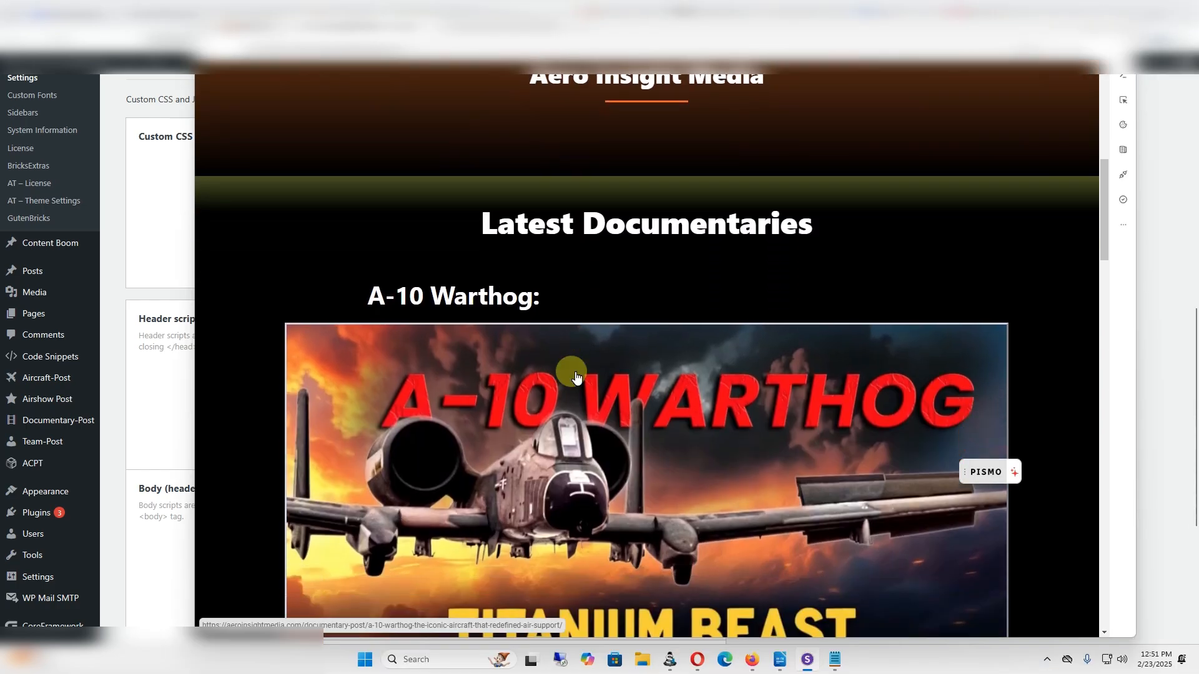
# - Check the Latest Documentaries section on the website's home page and return to the Bricks custom code settings
pyautogui.scroll(-2, 572, 340)
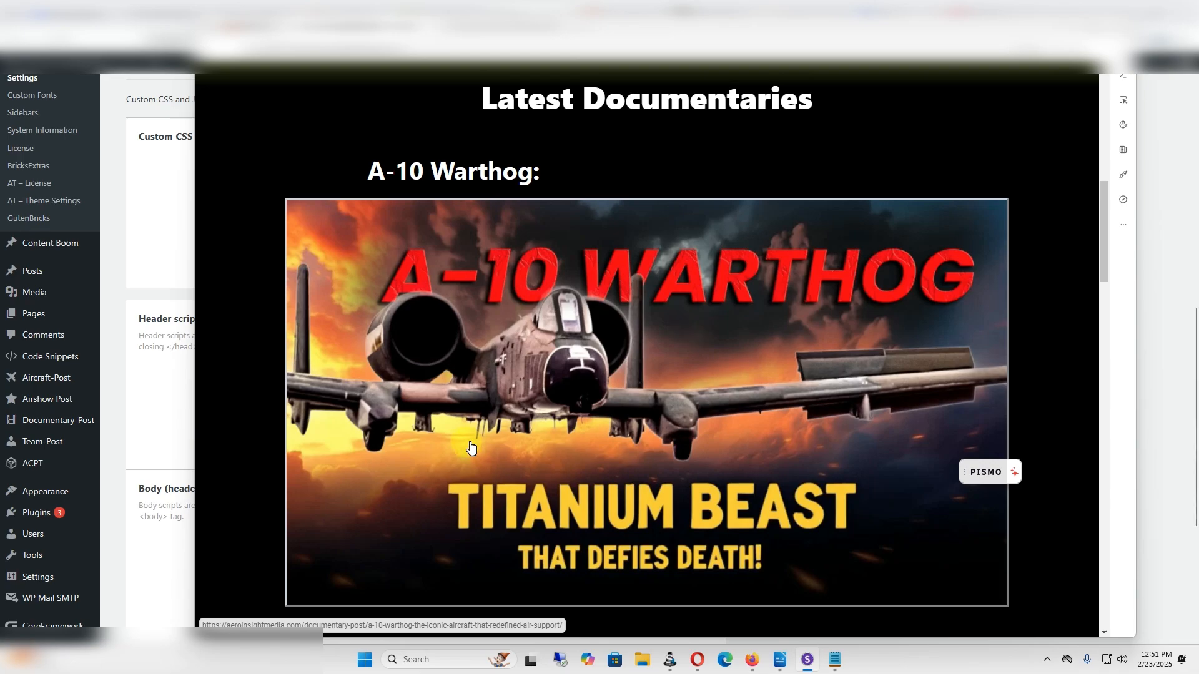
pyautogui.click(115, 337)
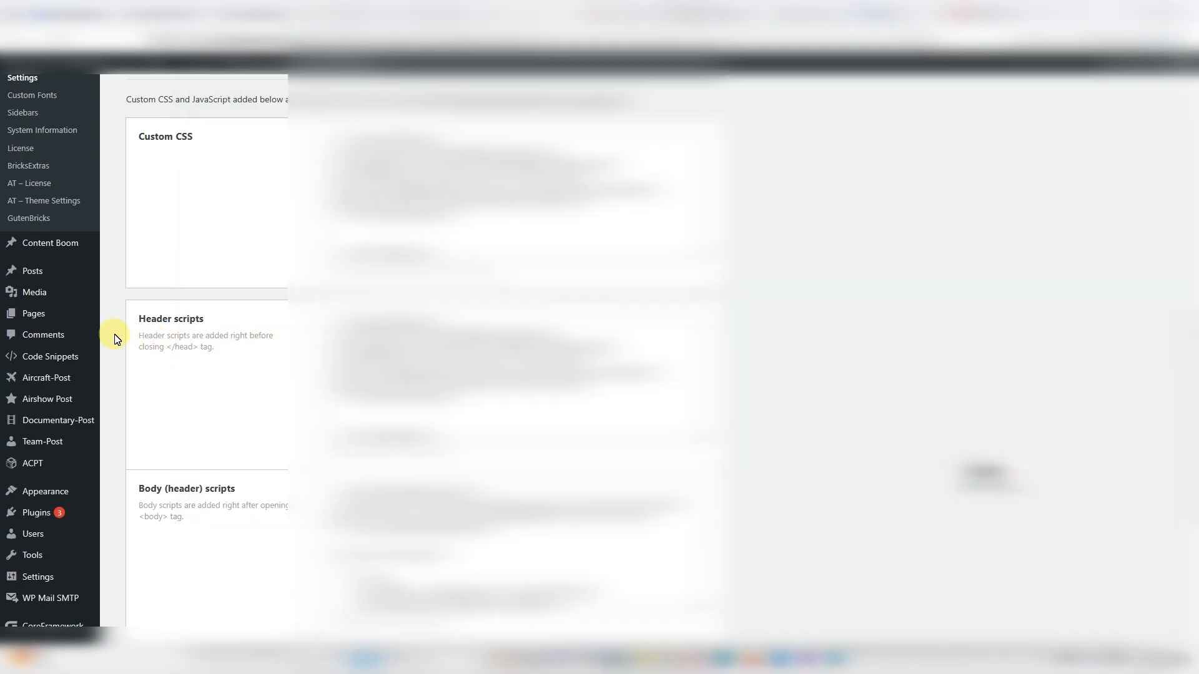
# - Reopen the WordPress Permalink Settings and review the permalink structure options down to the category and tag base fields
pyautogui.click(37, 577)
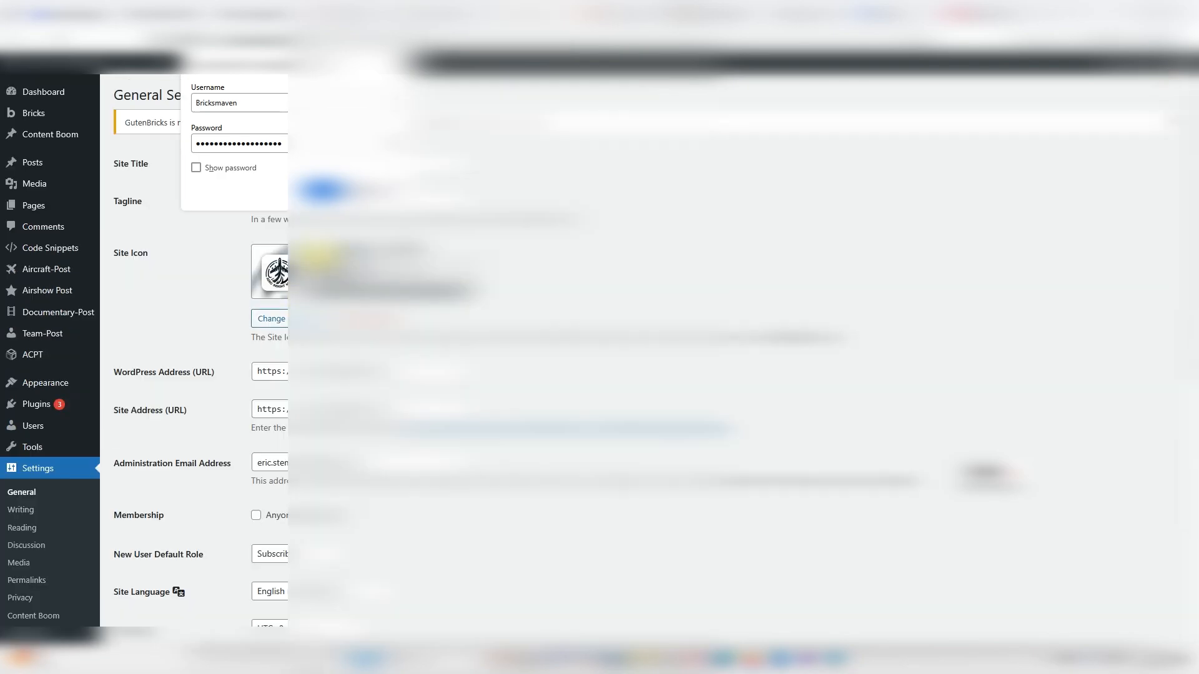
pyautogui.scroll(-3, 54, 473)
pyautogui.click(51, 461)
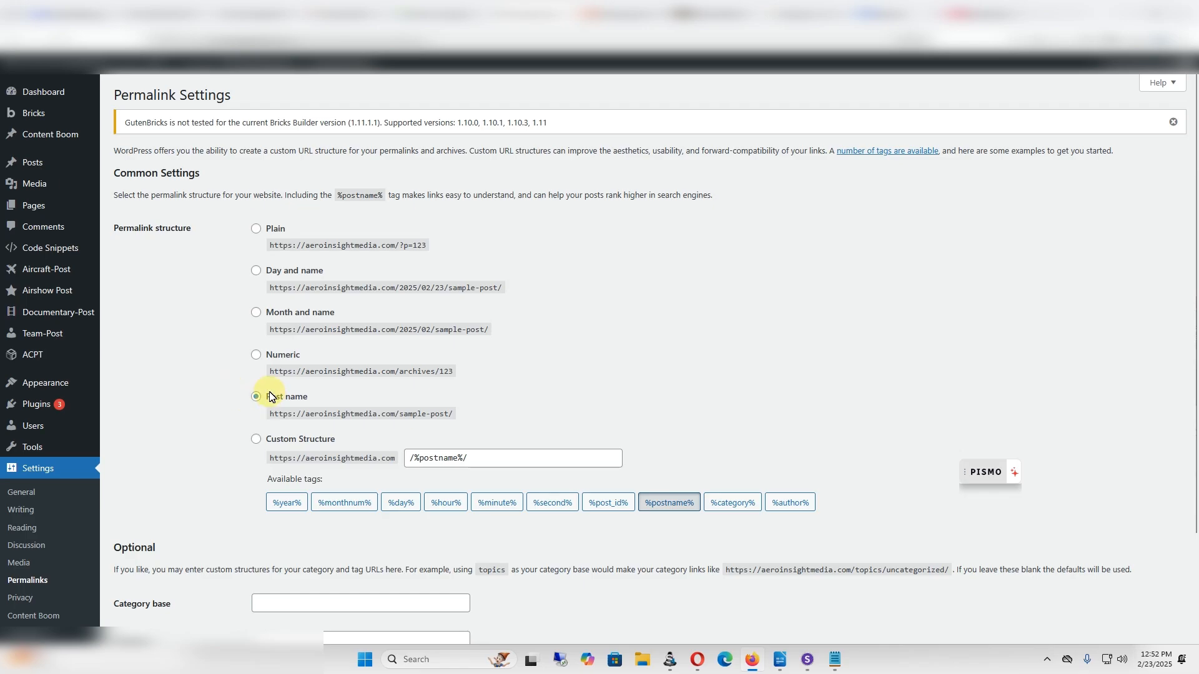
pyautogui.scroll(-2, 167, 463)
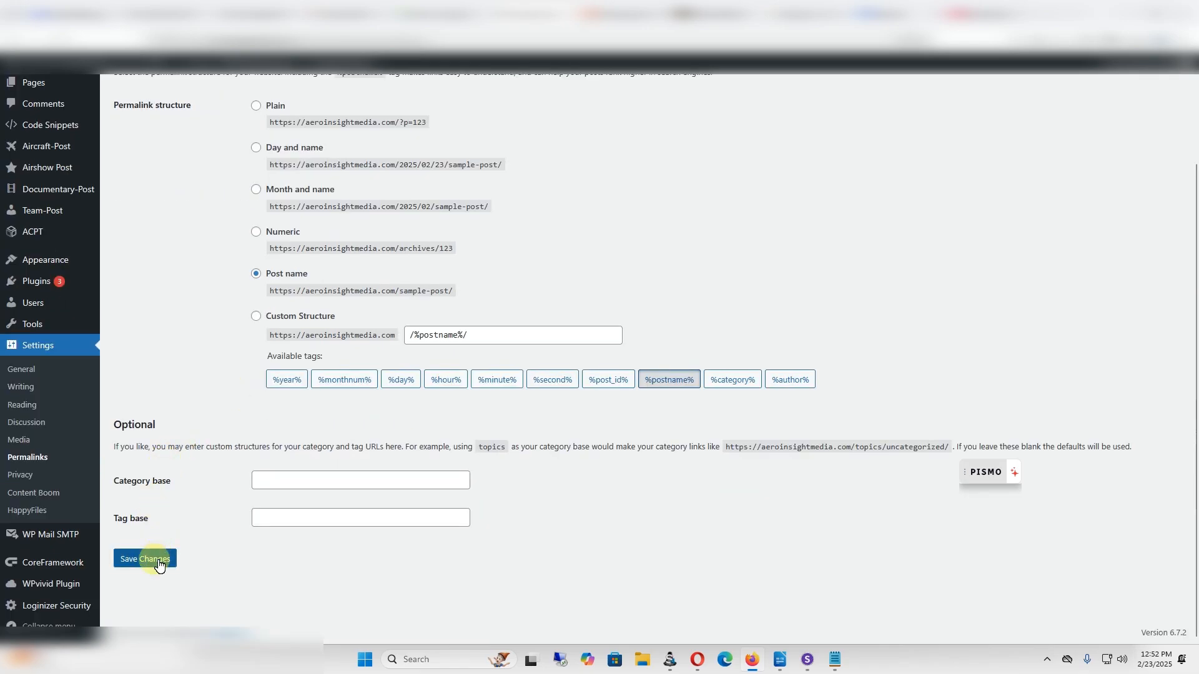
pyautogui.scroll(1, 218, 445)
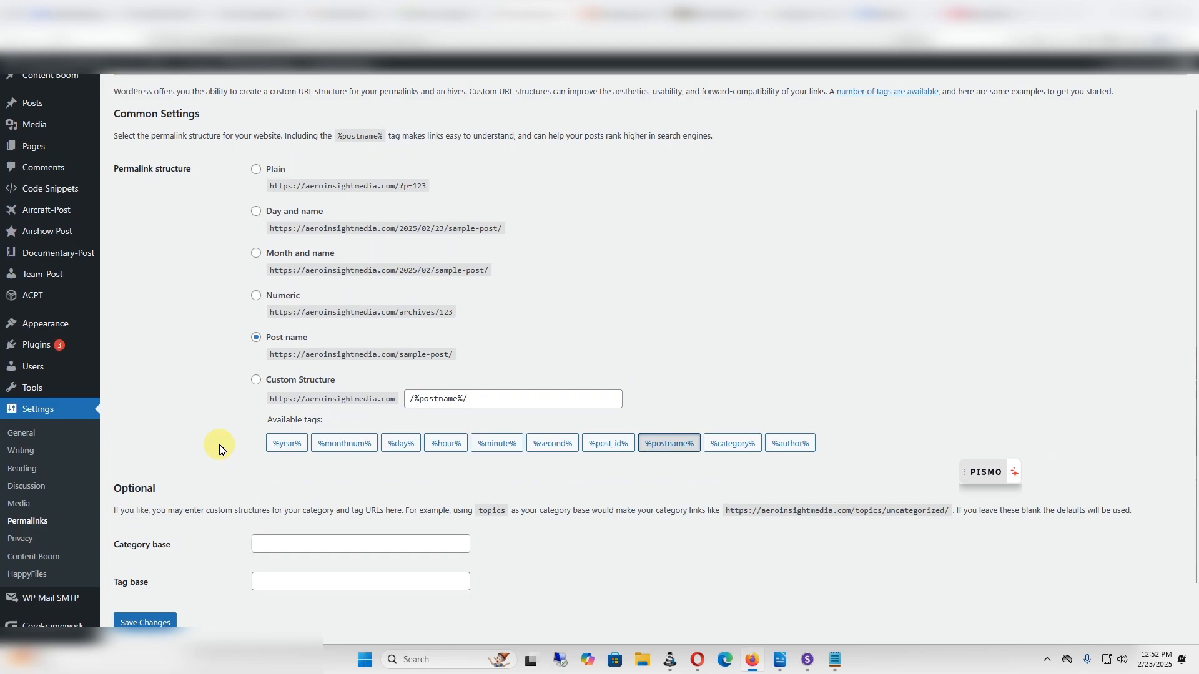
# - Switch to the browser window showing the Aero Insight Media website and view the beginning of its home page
pyautogui.hotkey('alt', 'Tab')
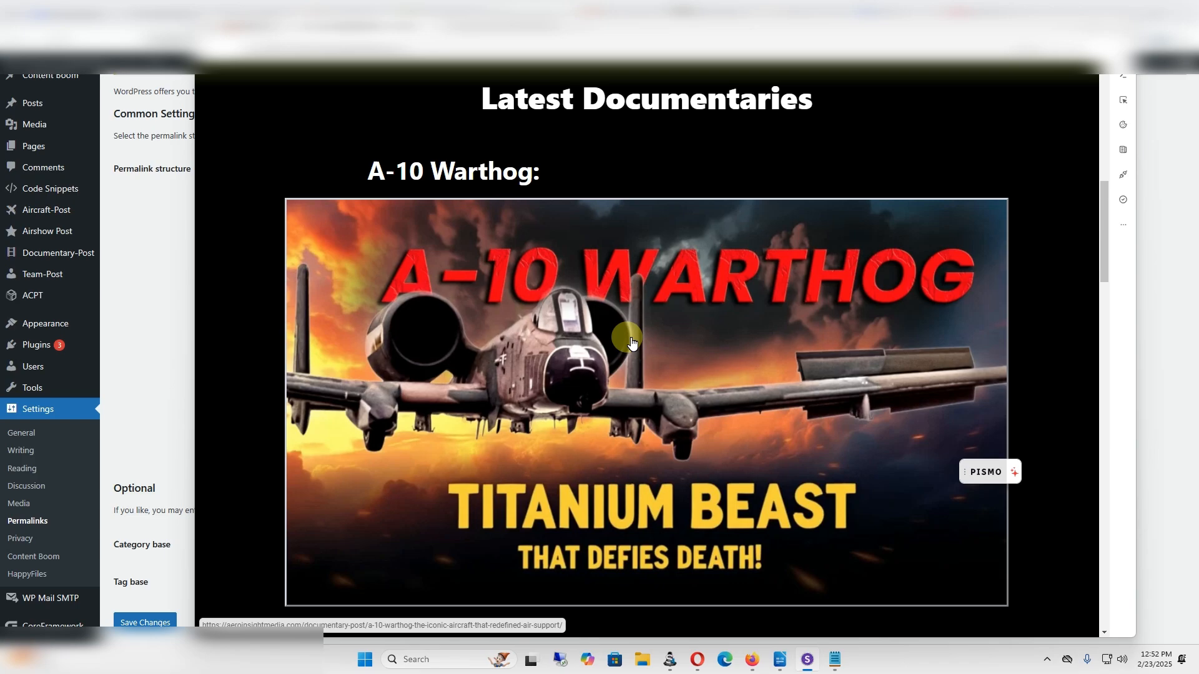
pyautogui.scroll(10, 631, 341)
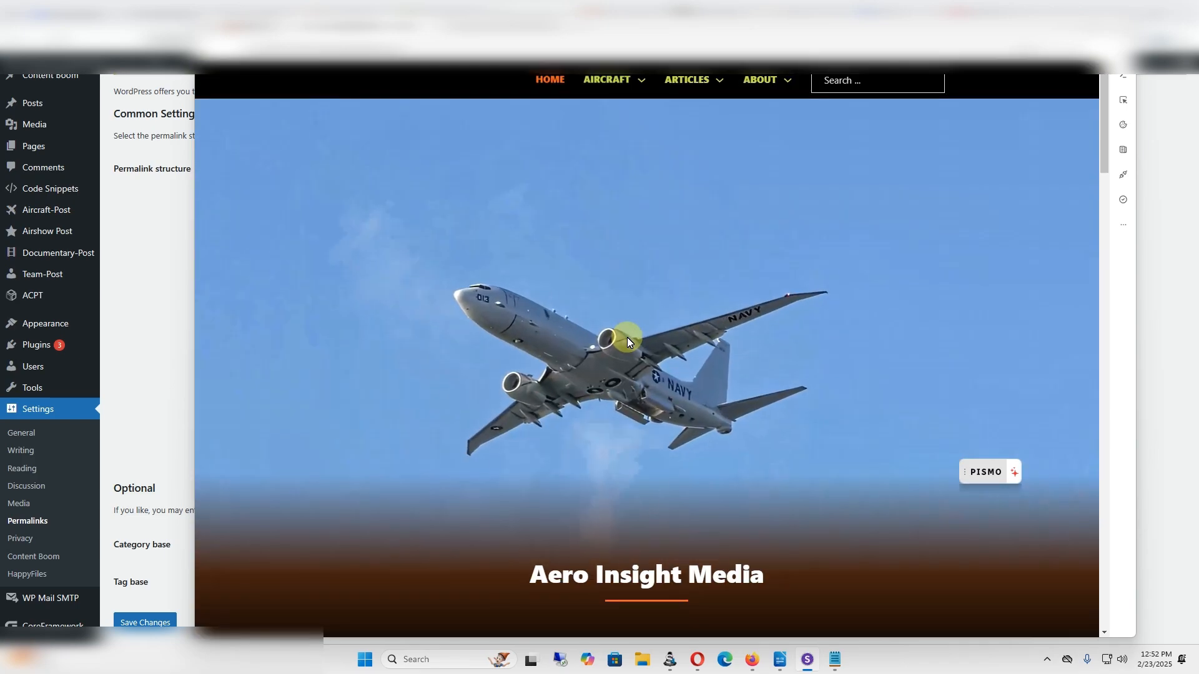